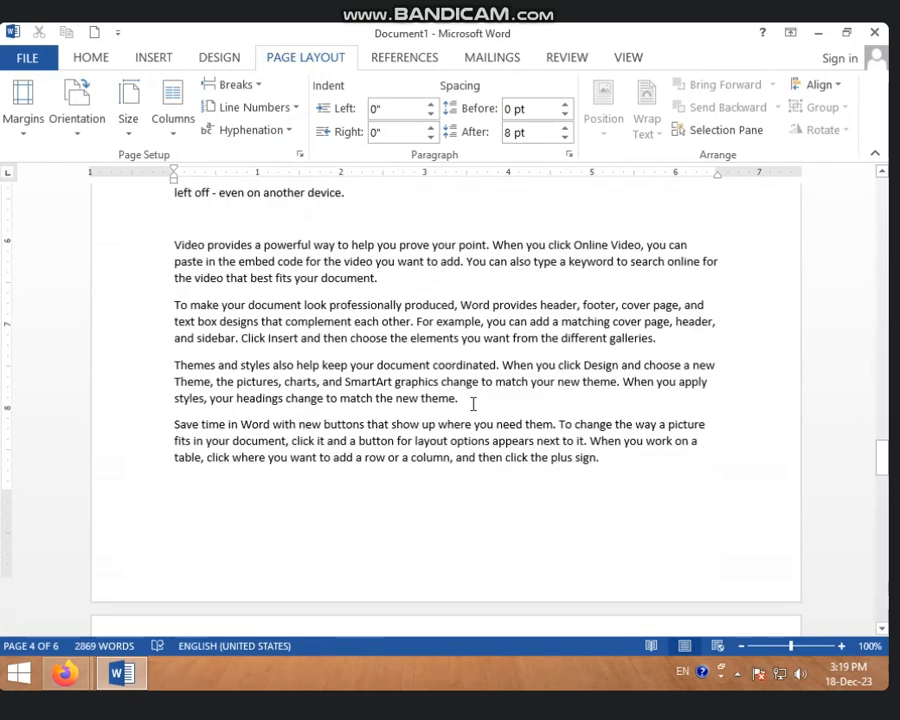
Increase the font size of the entire document's text to 20 pt.
{"action": "scroll", "coordinate": [470, 400], "scroll_direction": "up", "scroll_amount": 3}
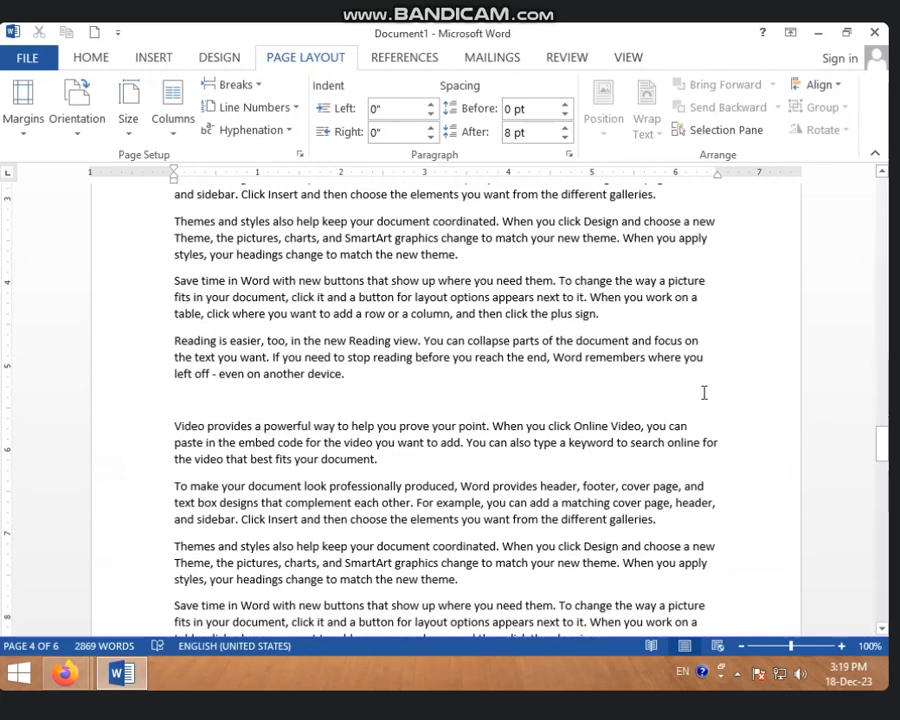
{"action": "key", "text": "ctrl+a"}
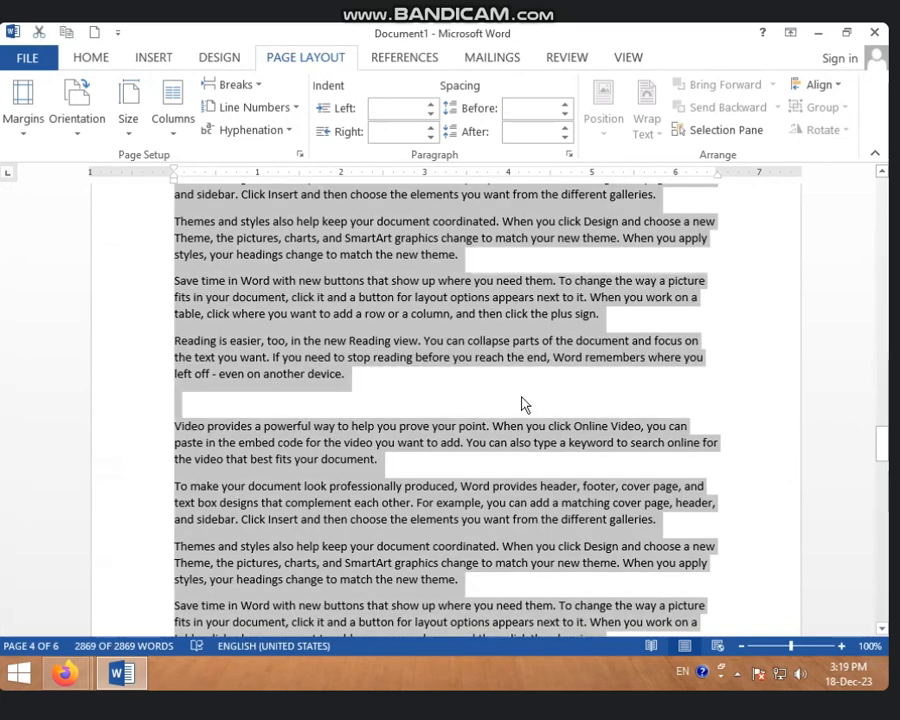
{"action": "key", "text": "ctrl+shift+period"}
{"action": "key", "text": "ctrl+shift+period"}
{"action": "key", "text": "ctrl+shift+period"}
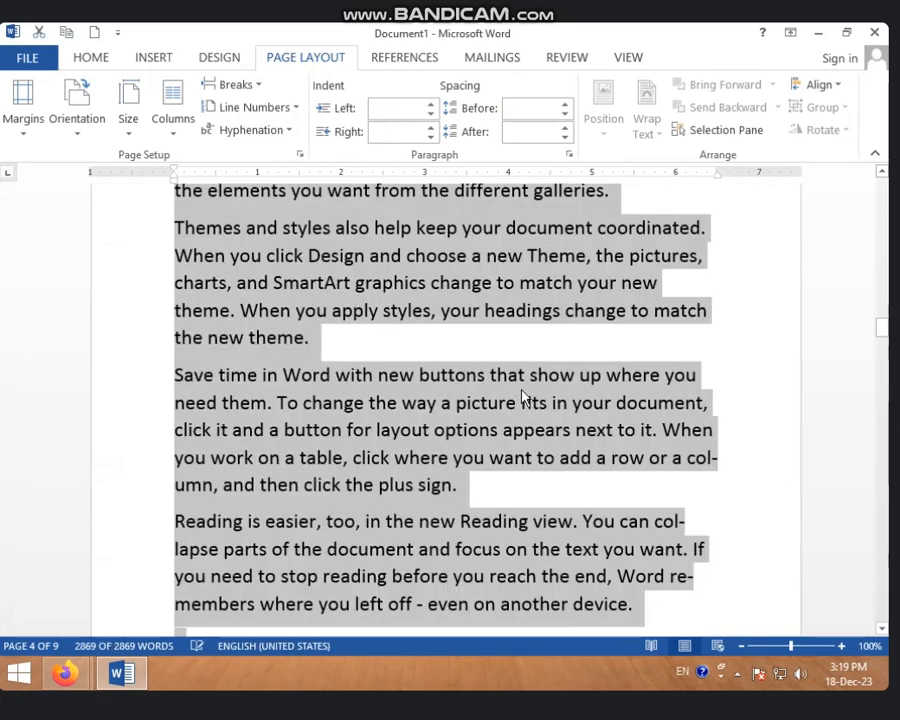
Insert the word COMPUTER before "where you want to add a row" in the "Save time in Word" paragraph on page 4.
{"action": "left_click", "coordinate": [547, 379]}
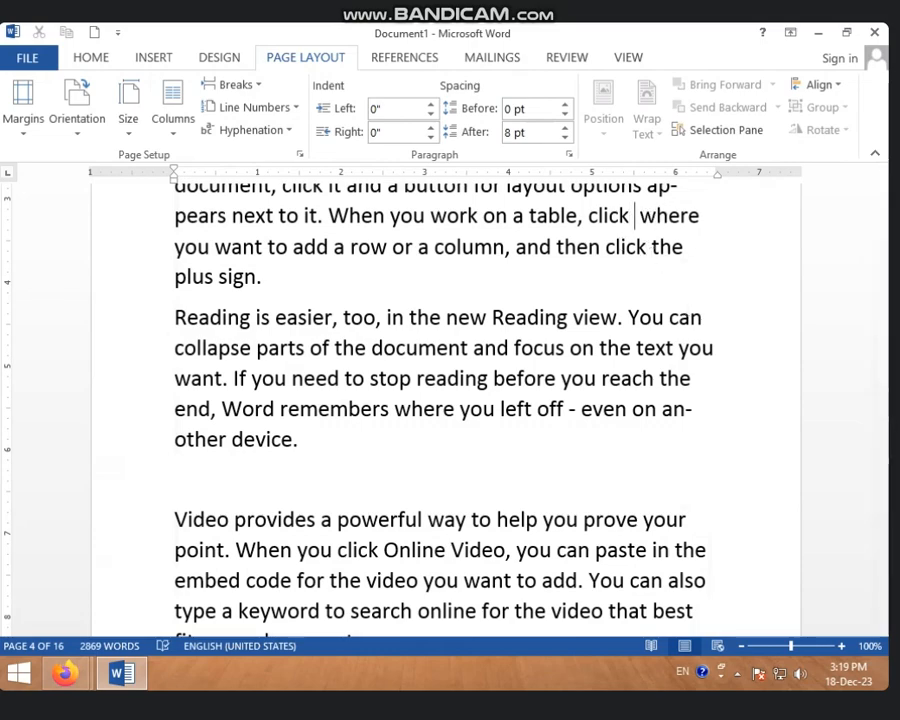
{"action": "type", "text": "COMPU"}
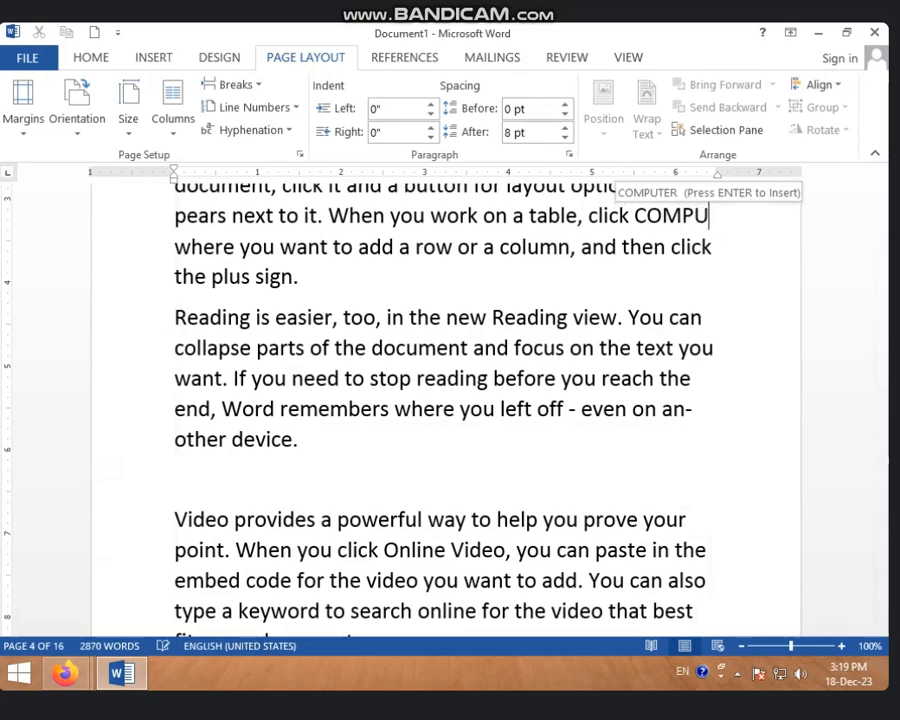
{"action": "key", "text": "Return"}
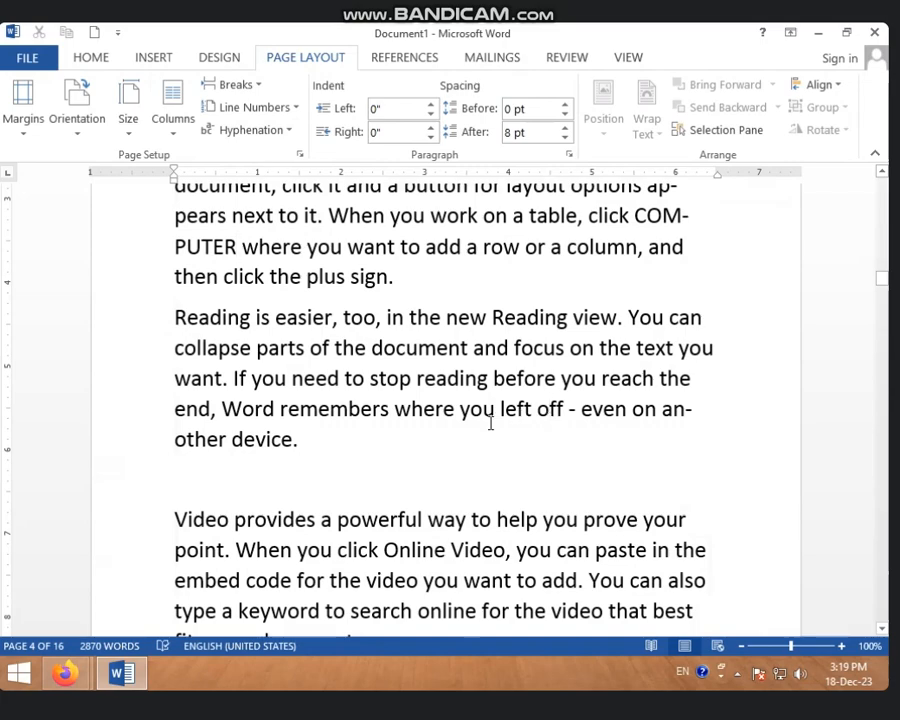
Set the document's hyphenation to None and check the line endings on the surrounding pages.
{"action": "left_click", "coordinate": [285, 130]}
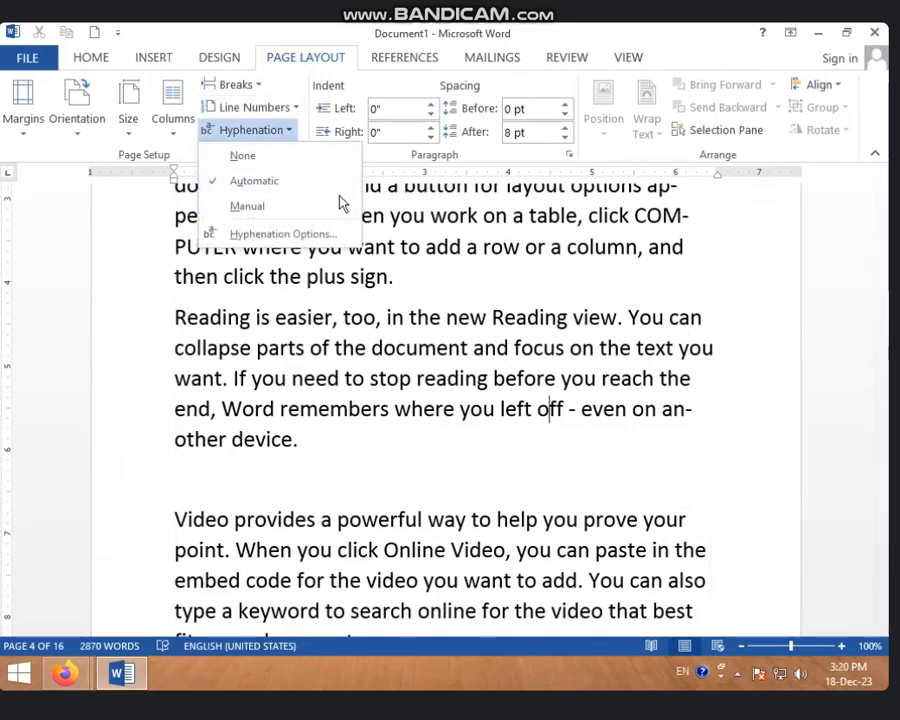
{"action": "left_click", "coordinate": [240, 157]}
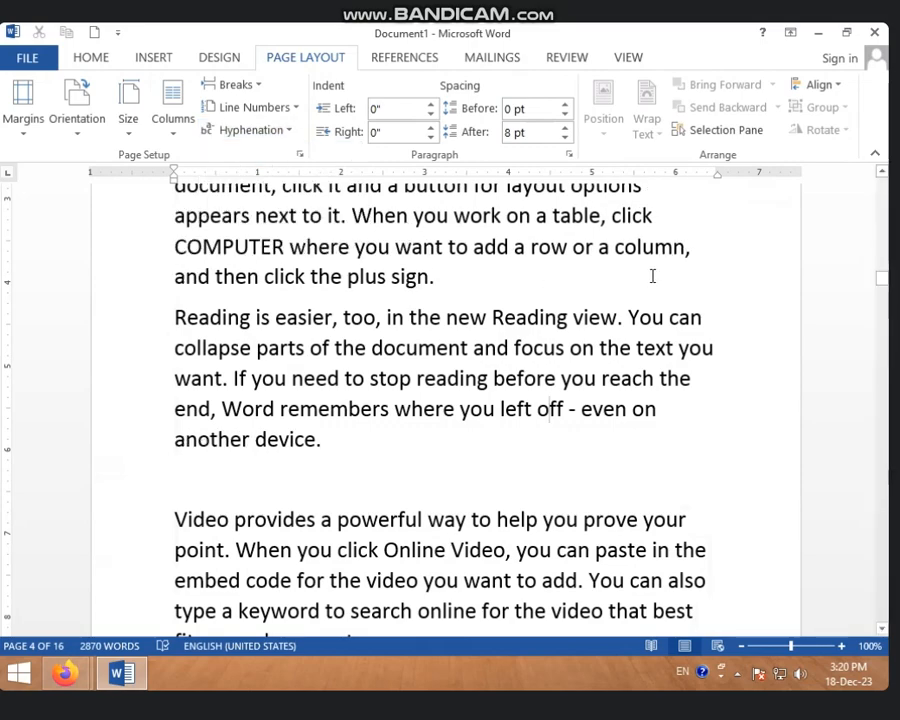
{"action": "scroll", "coordinate": [513, 365], "scroll_direction": "up", "scroll_amount": 4}
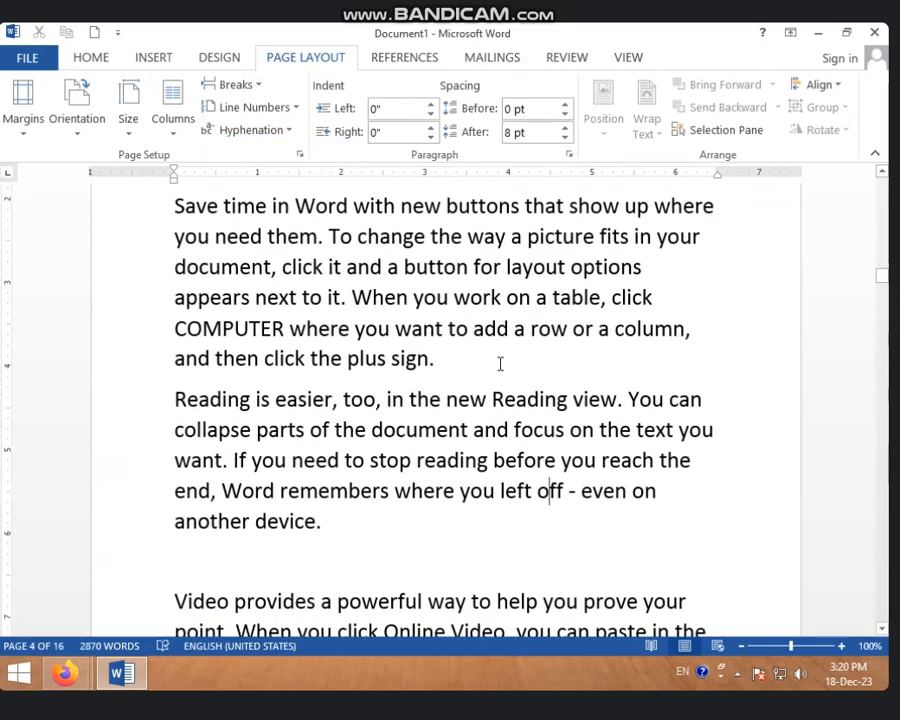
{"action": "scroll", "coordinate": [443, 388], "scroll_direction": "down", "scroll_amount": 5}
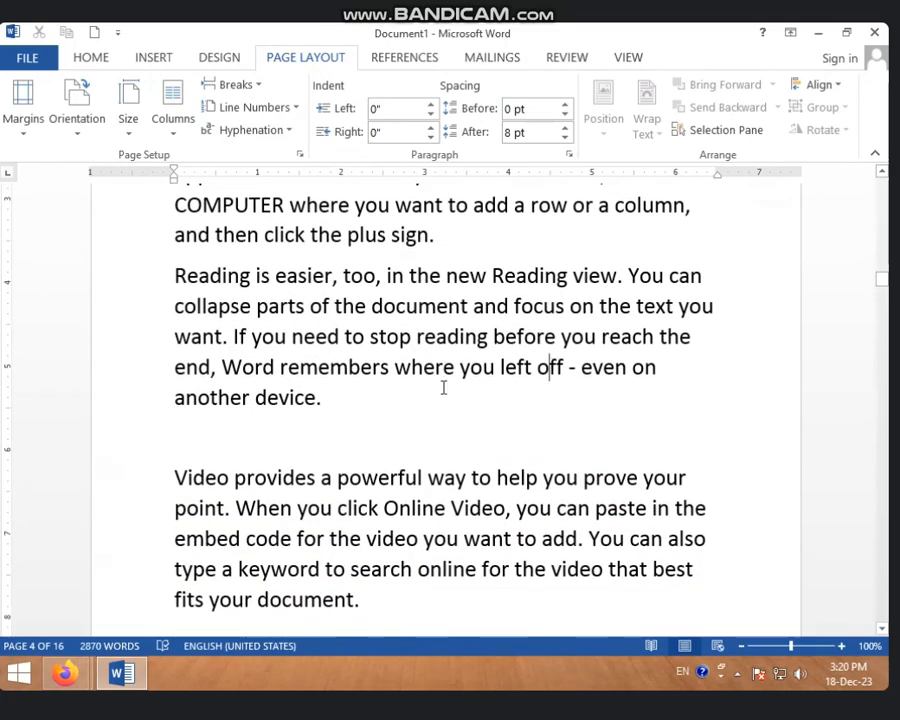
{"action": "scroll", "coordinate": [443, 388], "scroll_direction": "up", "scroll_amount": 7}
{"action": "scroll", "coordinate": [443, 388], "scroll_direction": "up", "scroll_amount": 3}
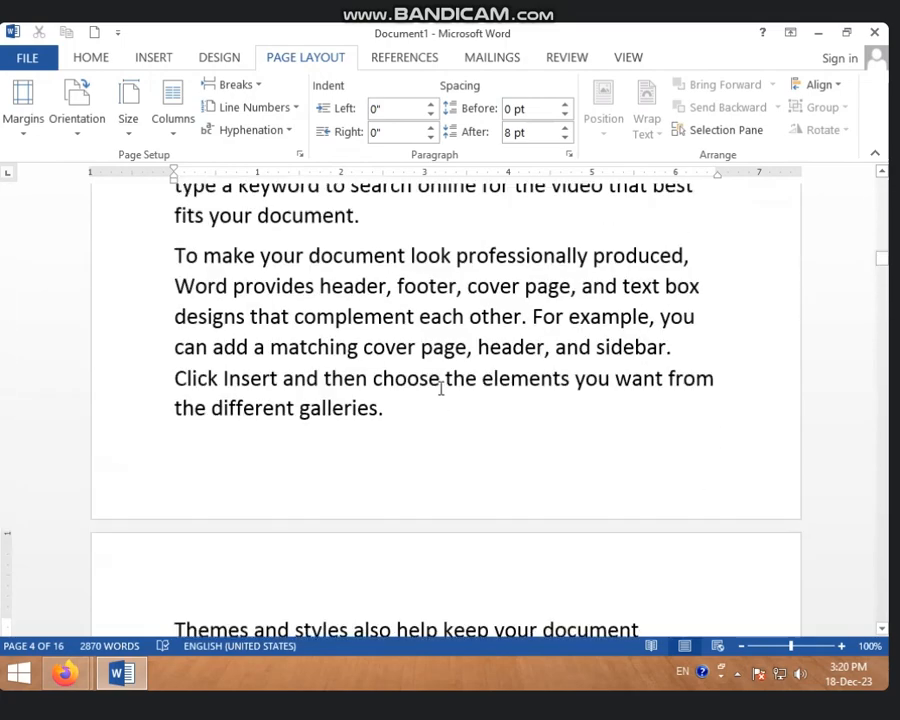
{"action": "scroll", "coordinate": [441, 388], "scroll_direction": "down", "scroll_amount": 4}
{"action": "scroll", "coordinate": [443, 388], "scroll_direction": "down", "scroll_amount": 2}
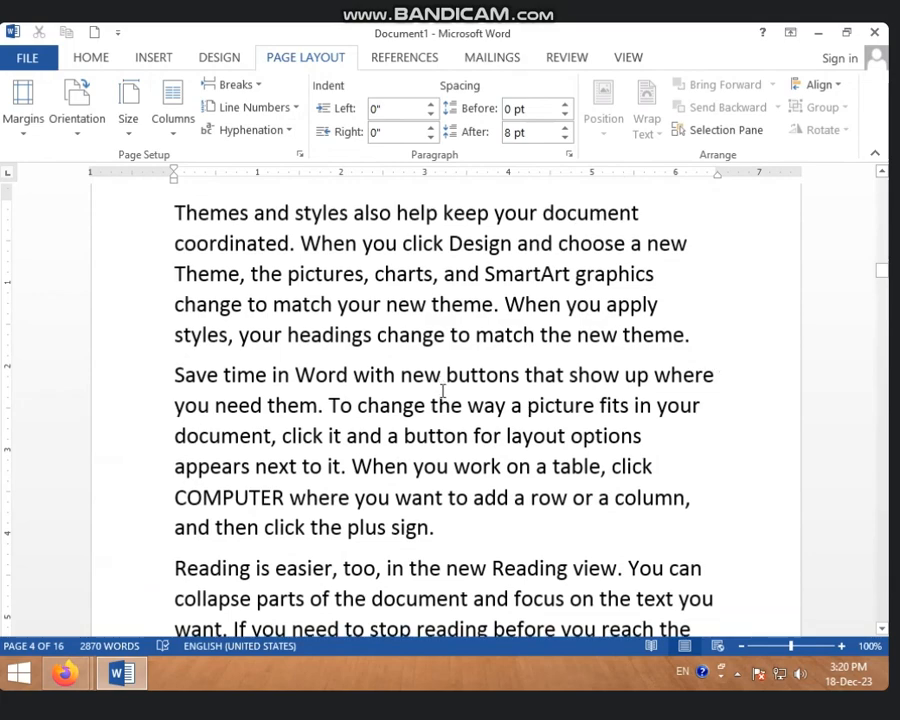
{"action": "scroll", "coordinate": [343, 395], "scroll_direction": "down", "scroll_amount": 2}
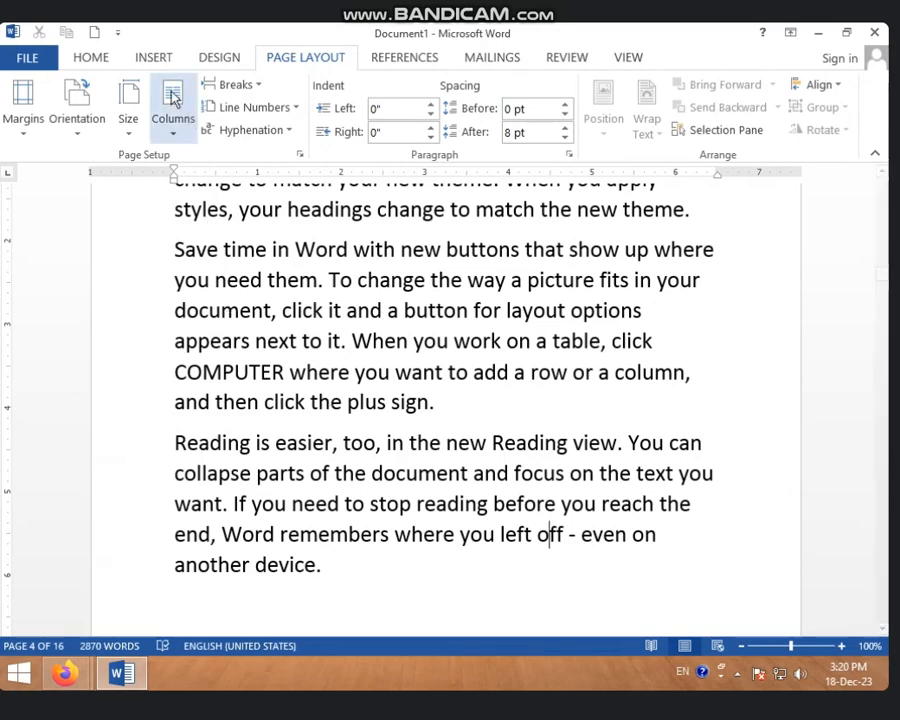
Apply automatic hyphenation to the document again and switch it back to None.
{"action": "left_click", "coordinate": [287, 131]}
{"action": "left_click", "coordinate": [254, 181]}
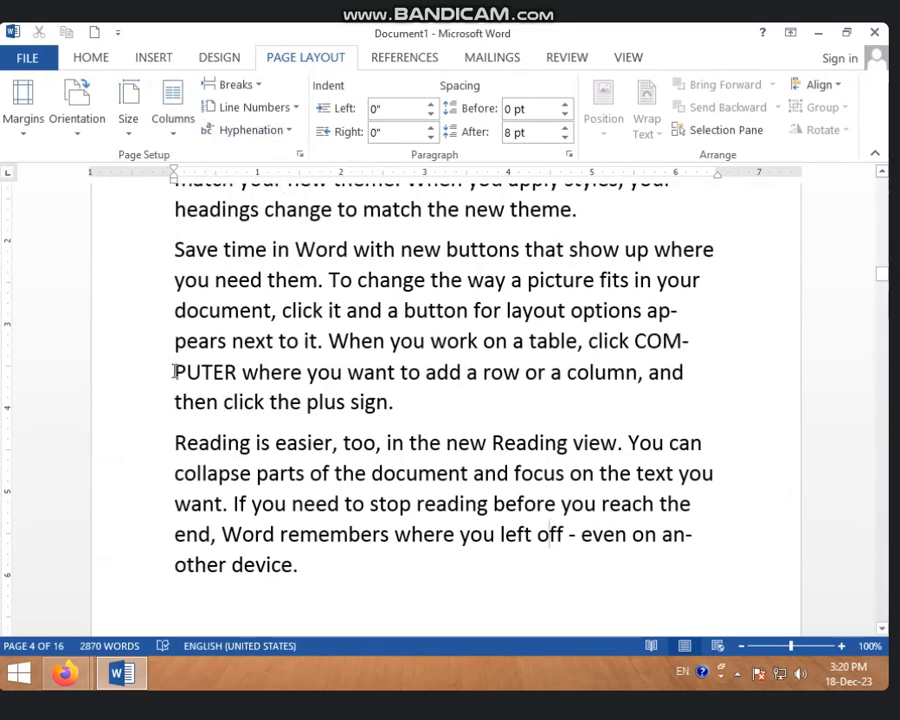
{"action": "left_click", "coordinate": [271, 136]}
{"action": "left_click", "coordinate": [279, 160]}
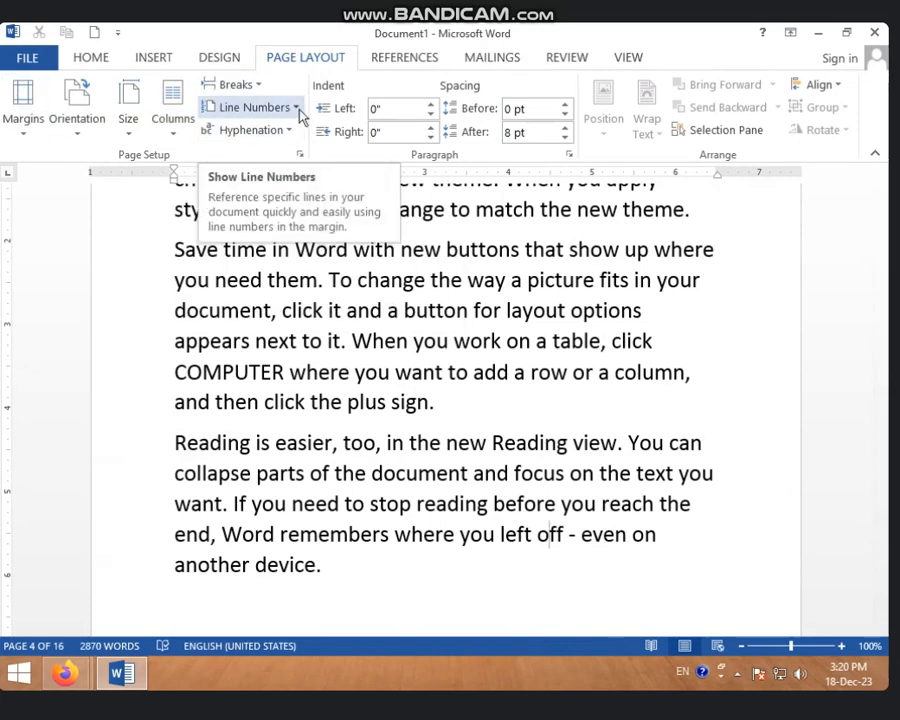
Increase the indent of the document's first paragraph to 1.5 inches and decrease it back to the margin.
{"action": "scroll", "coordinate": [312, 320], "scroll_direction": "up", "scroll_amount": 5}
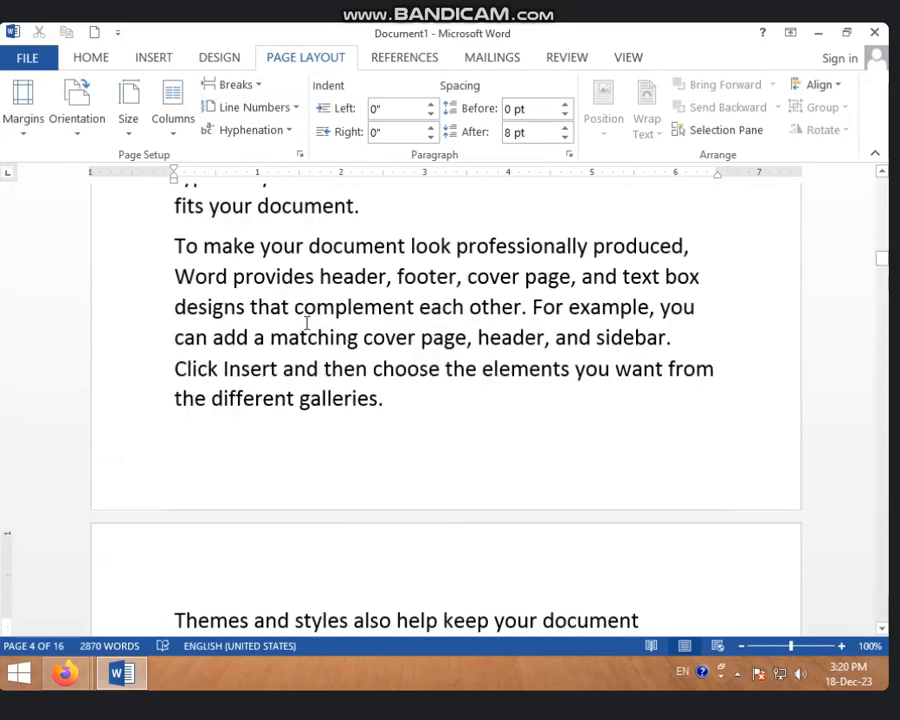
{"action": "scroll", "coordinate": [306, 322], "scroll_direction": "up", "scroll_amount": 5}
{"action": "scroll", "coordinate": [306, 322], "scroll_direction": "down", "scroll_amount": 6}
{"action": "scroll", "coordinate": [306, 322], "scroll_direction": "up", "scroll_amount": 6}
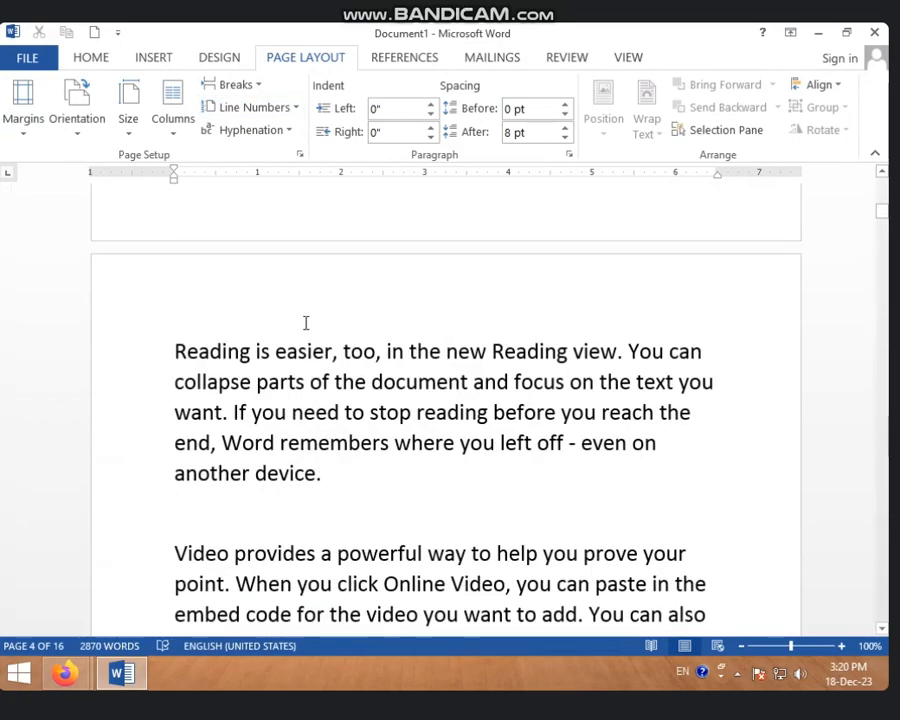
{"action": "scroll", "coordinate": [306, 322], "scroll_direction": "up", "scroll_amount": 3}
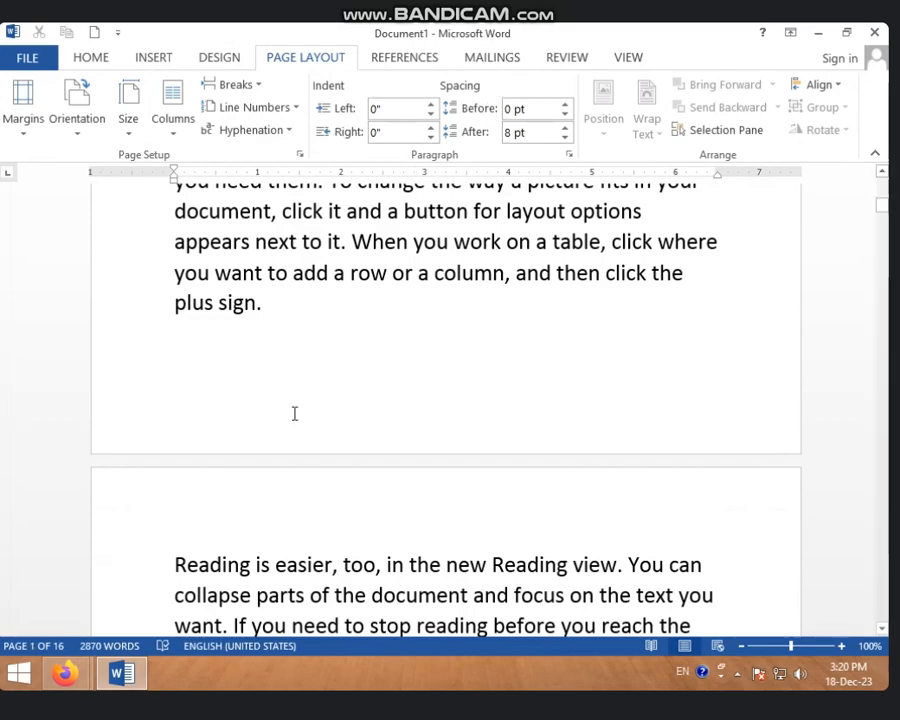
{"action": "left_click", "coordinate": [297, 333]}
{"action": "scroll", "coordinate": [290, 337], "scroll_direction": "up", "scroll_amount": 9}
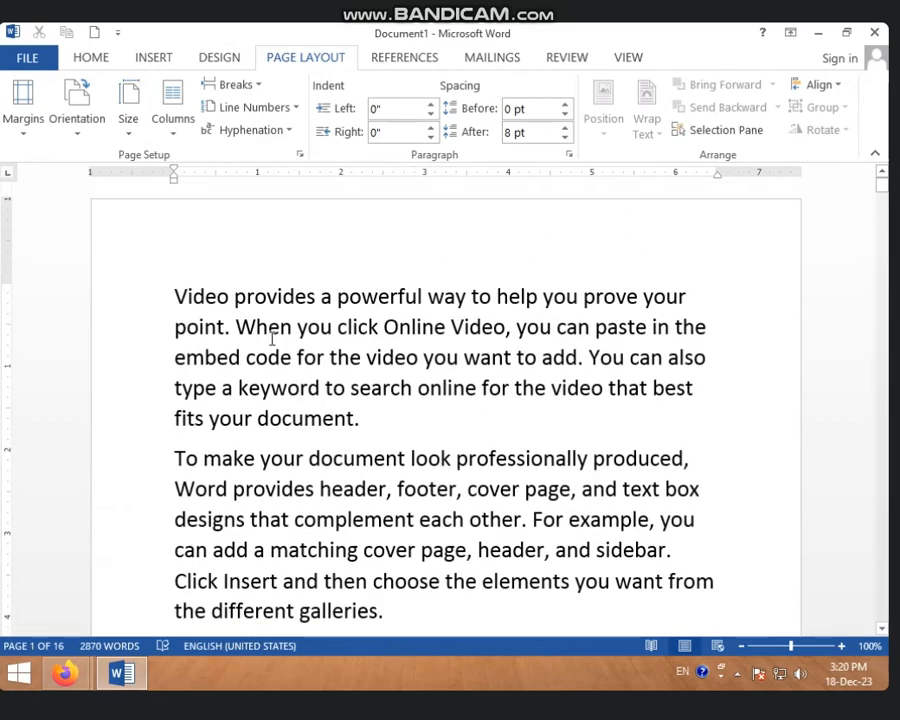
{"action": "left_click", "coordinate": [360, 417]}
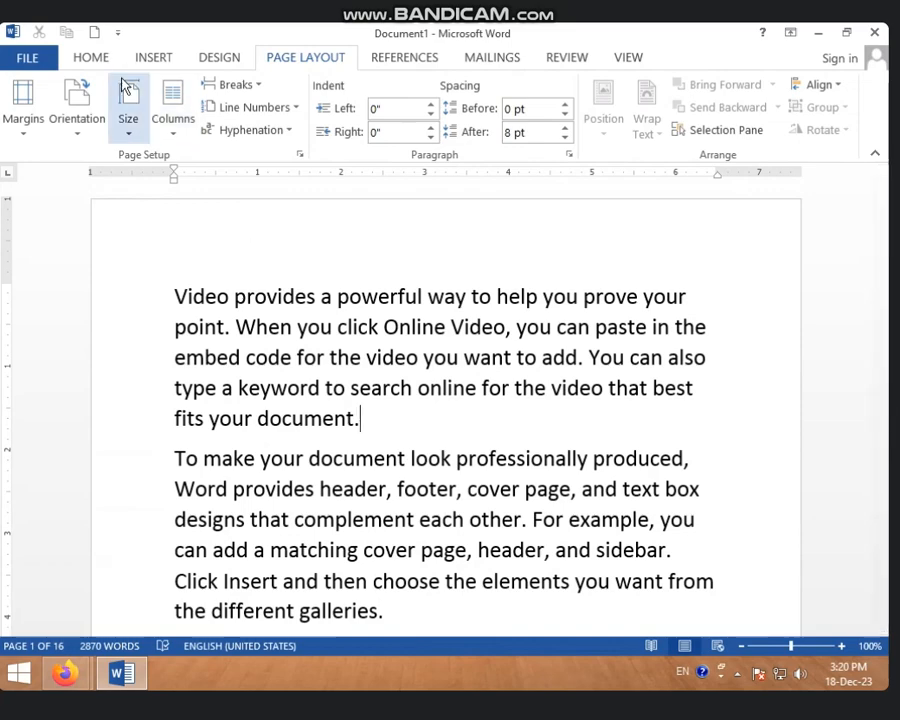
{"action": "left_click", "coordinate": [95, 58]}
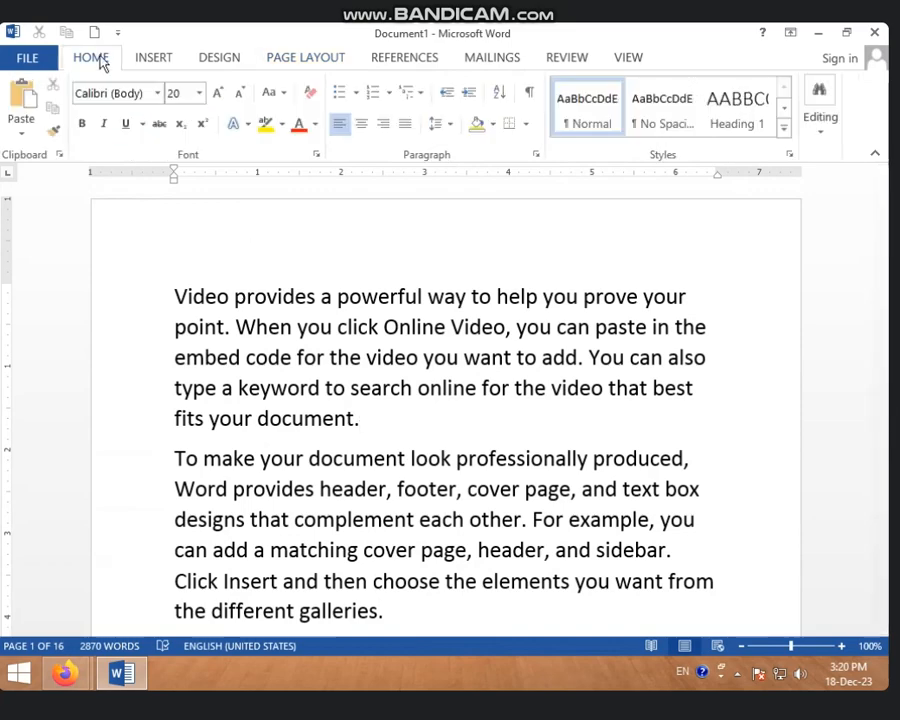
{"action": "left_click", "coordinate": [465, 93]}
{"action": "left_click", "coordinate": [465, 93]}
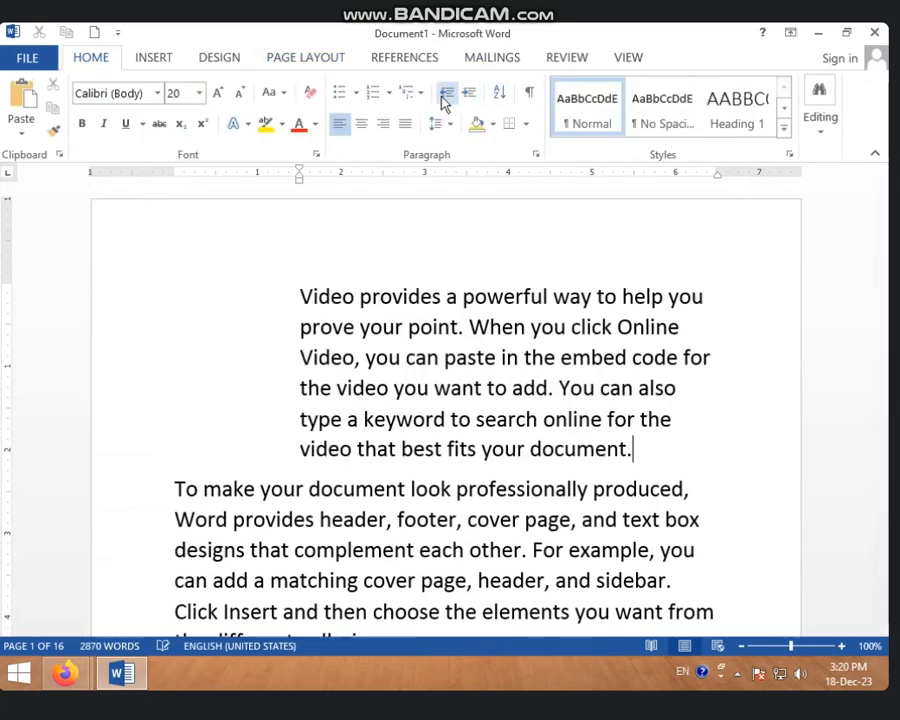
{"action": "left_click", "coordinate": [445, 93]}
{"action": "left_click", "coordinate": [445, 93]}
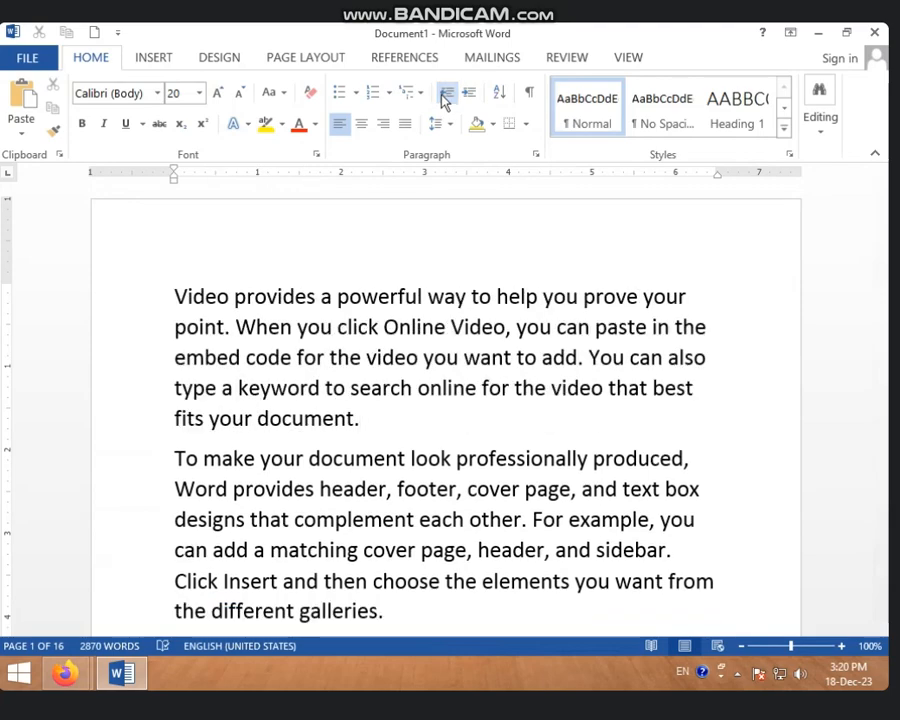
Set the left indent of the first paragraph to 0.6 inches through the page layout settings.
{"action": "left_click", "coordinate": [293, 60]}
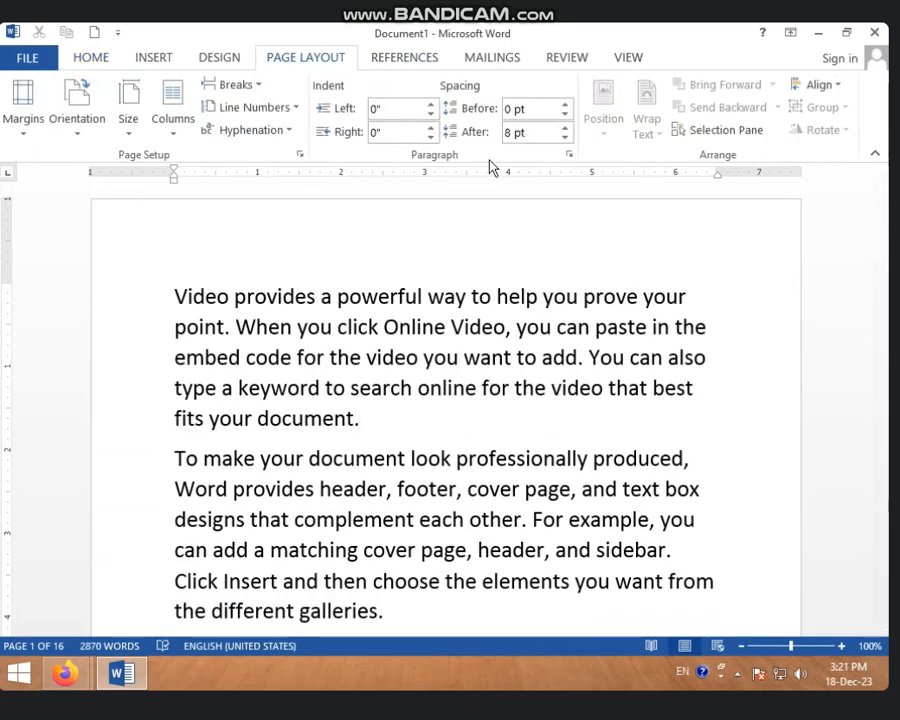
{"action": "left_click", "coordinate": [227, 326]}
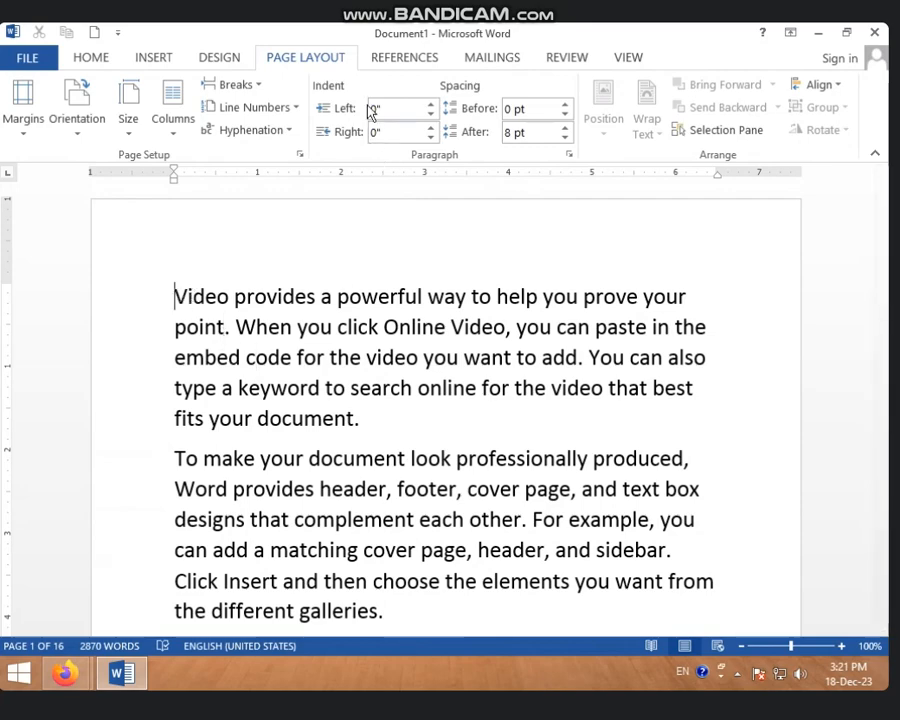
{"action": "left_click", "coordinate": [431, 104]}
{"action": "left_click", "coordinate": [431, 104]}
{"action": "left_click", "coordinate": [431, 104]}
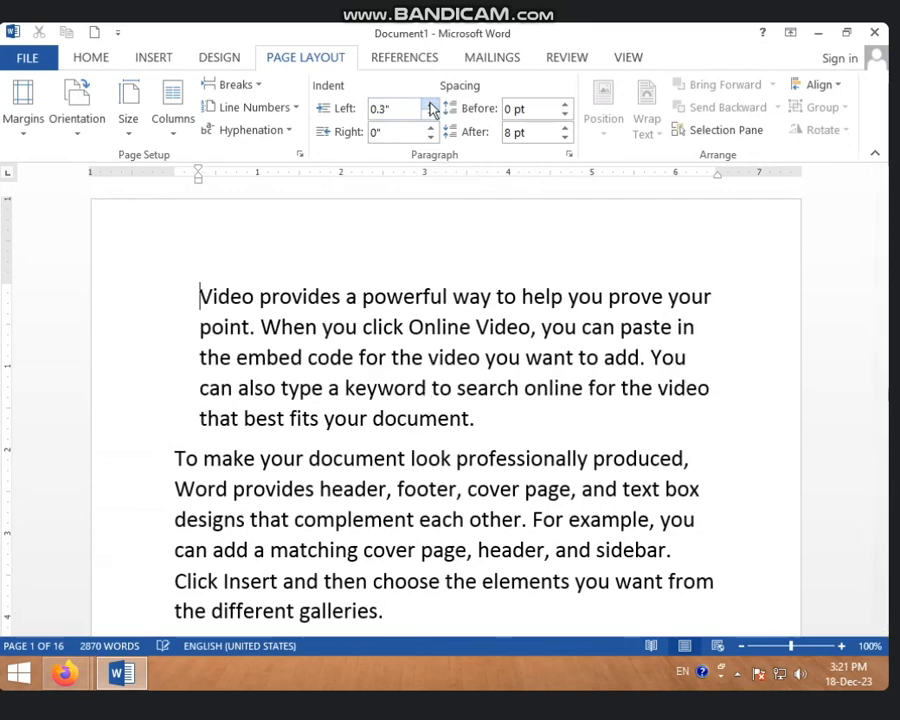
{"action": "left_click", "coordinate": [431, 104]}
{"action": "left_click", "coordinate": [431, 104]}
{"action": "left_click", "coordinate": [431, 104]}
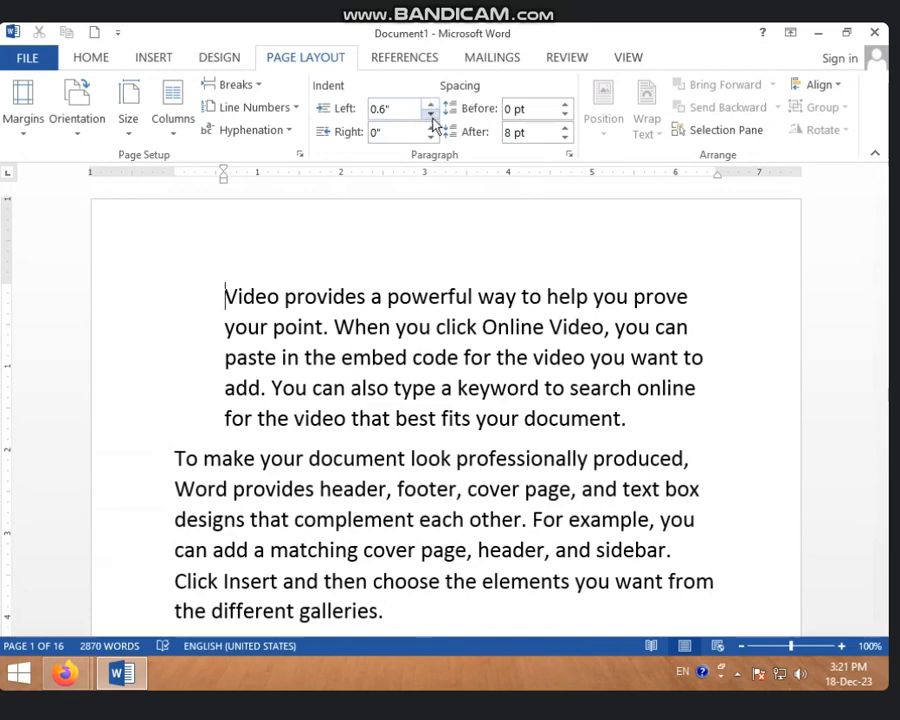
Reset the left indent of the first paragraph to 0 inches.
{"action": "left_click", "coordinate": [431, 116]}
{"action": "left_click", "coordinate": [431, 116]}
{"action": "left_click", "coordinate": [431, 116]}
{"action": "left_click", "coordinate": [431, 116]}
{"action": "left_click", "coordinate": [431, 116]}
{"action": "left_click", "coordinate": [431, 116]}
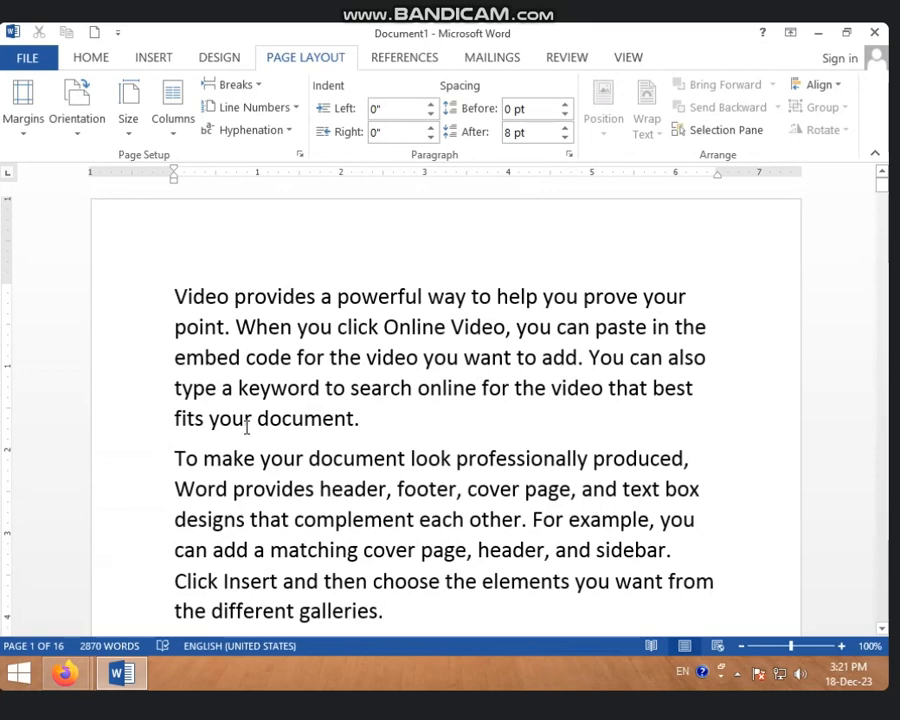
Select the first two paragraphs and set their left indent to 0.3 inches.
{"action": "left_click_drag", "start_coordinate": [179, 295], "coordinate": [390, 610]}
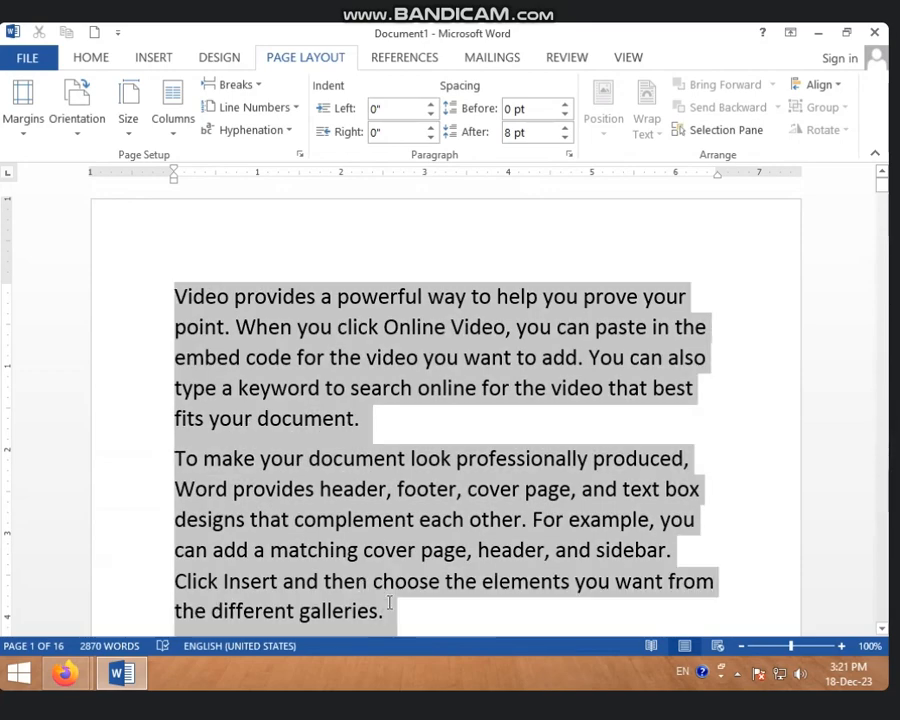
{"action": "left_click", "coordinate": [433, 105]}
{"action": "left_click", "coordinate": [433, 105]}
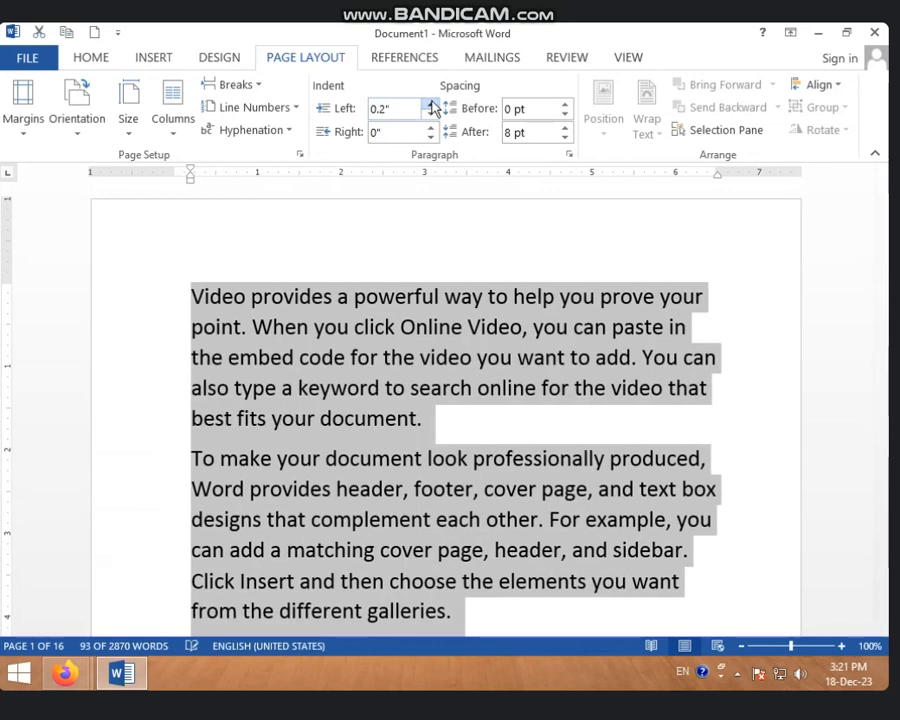
{"action": "left_click", "coordinate": [433, 105]}
{"action": "left_click", "coordinate": [433, 105]}
{"action": "left_click", "coordinate": [433, 105]}
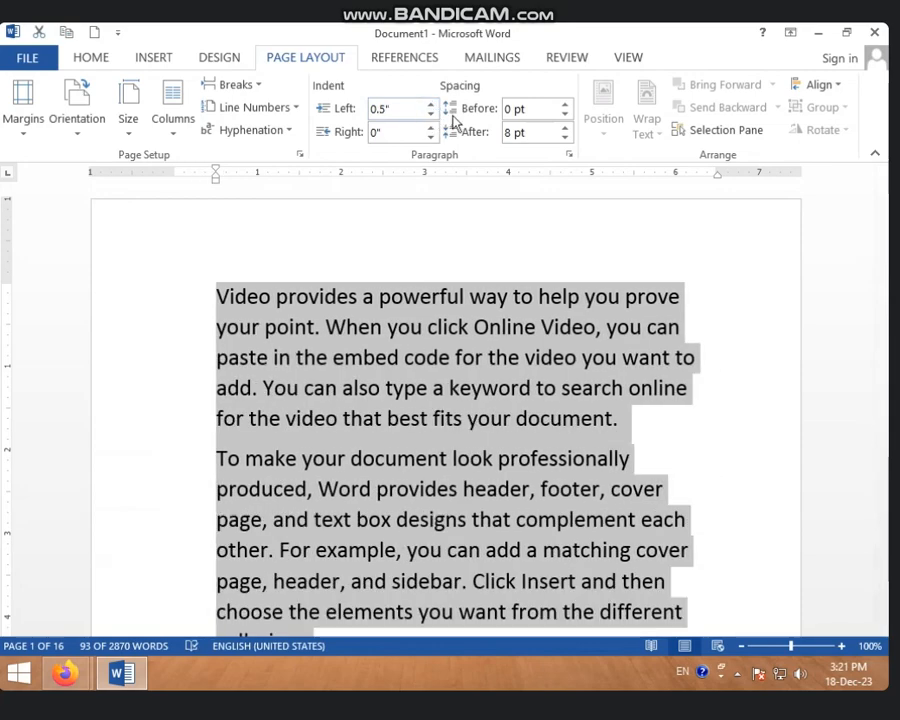
{"action": "left_click", "coordinate": [431, 117]}
{"action": "left_click", "coordinate": [431, 117]}
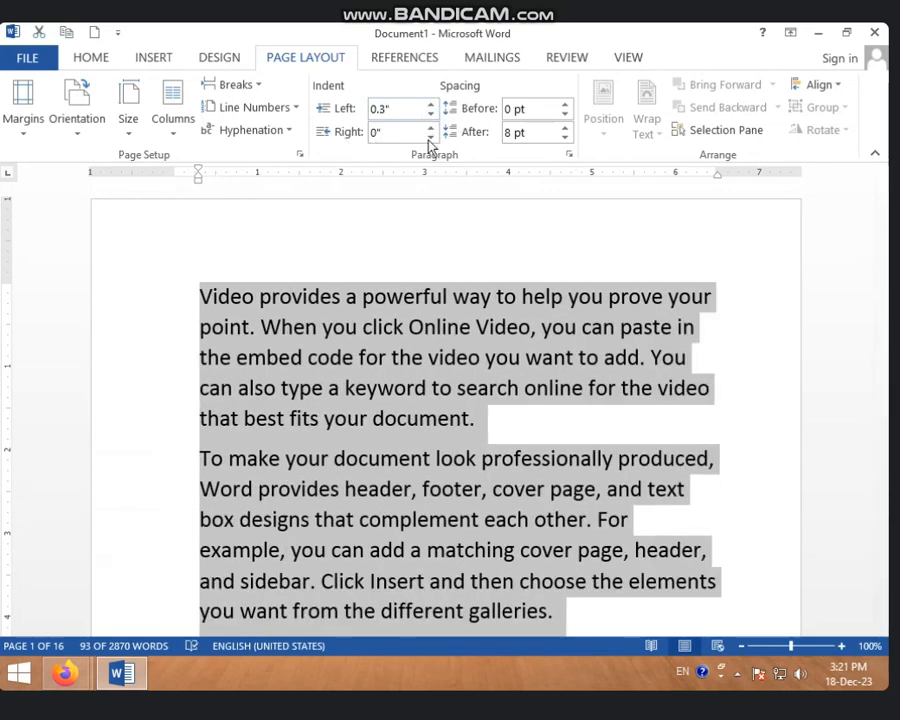
Set the right indent of the two selected paragraphs to 0.4 inches.
{"action": "left_click", "coordinate": [431, 127]}
{"action": "left_click", "coordinate": [431, 127]}
{"action": "left_click", "coordinate": [431, 127]}
{"action": "left_click", "coordinate": [431, 127]}
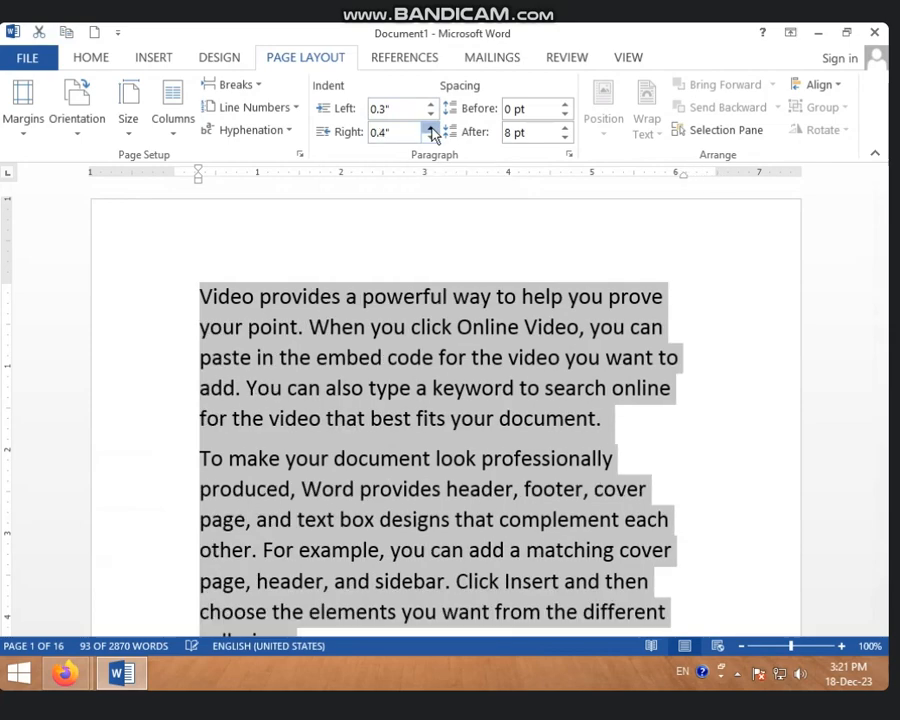
Change the right indent of the two selected paragraphs to -0.4 inches.
{"action": "left_click", "coordinate": [431, 137]}
{"action": "left_click", "coordinate": [431, 137]}
{"action": "left_click", "coordinate": [431, 137]}
{"action": "left_click", "coordinate": [431, 137]}
{"action": "left_click", "coordinate": [431, 137]}
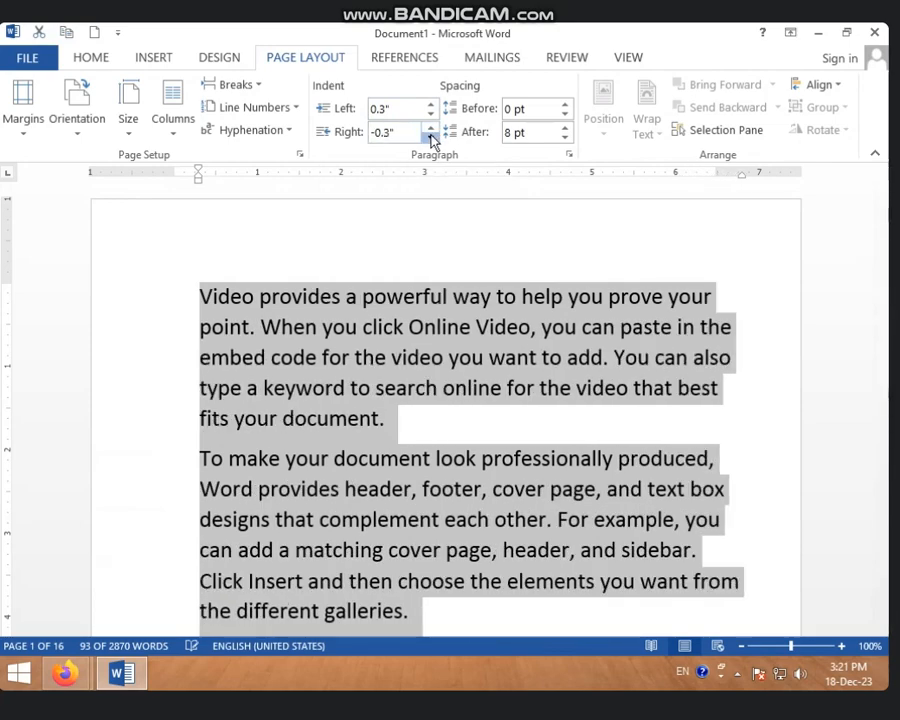
{"action": "left_click", "coordinate": [431, 137]}
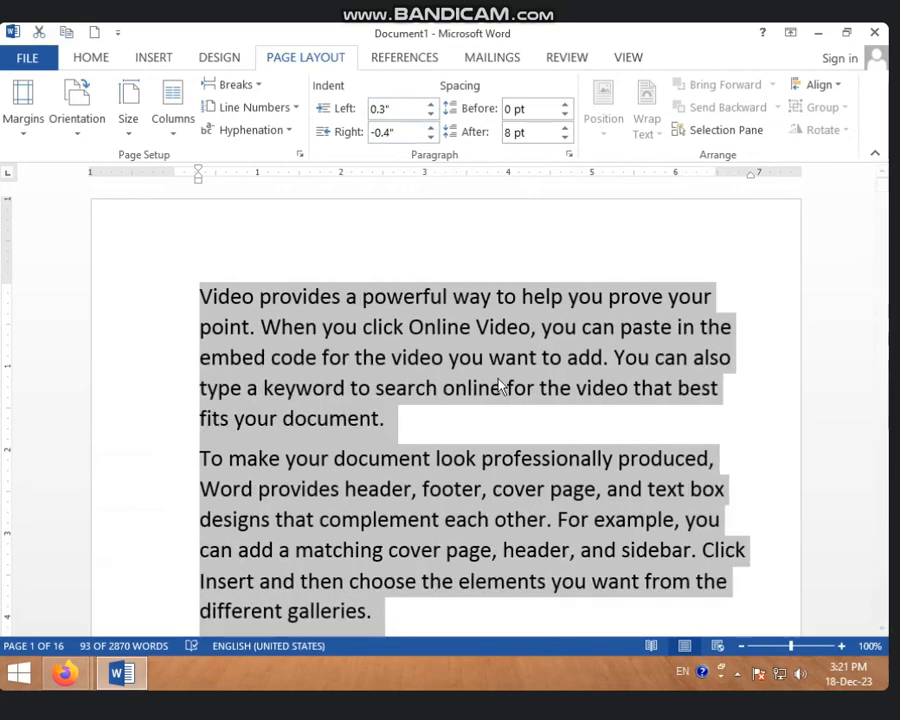
{"action": "left_click", "coordinate": [496, 416]}
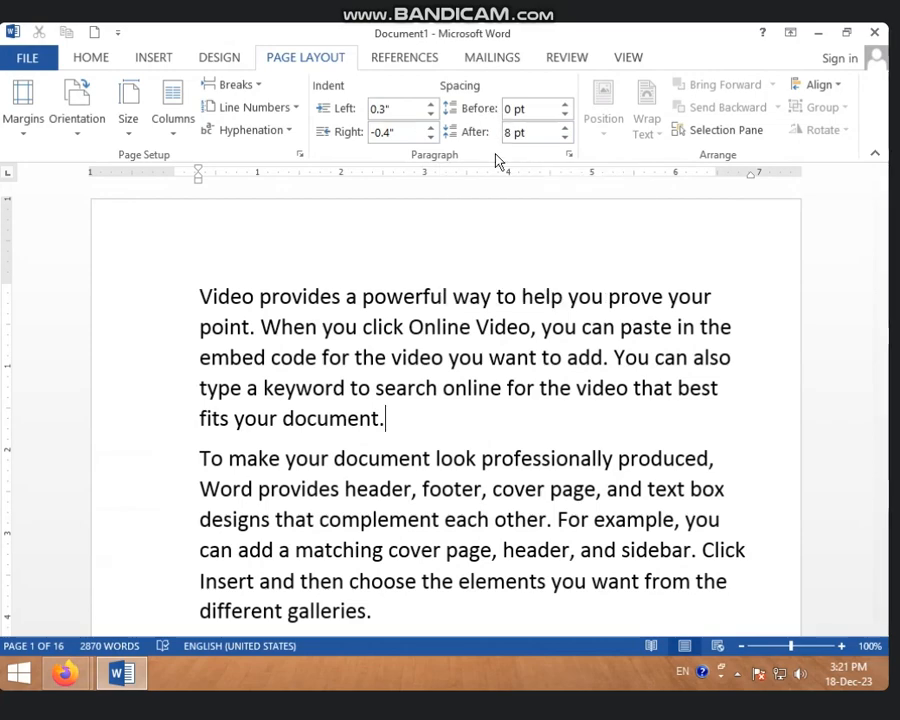
{"action": "left_click", "coordinate": [90, 57]}
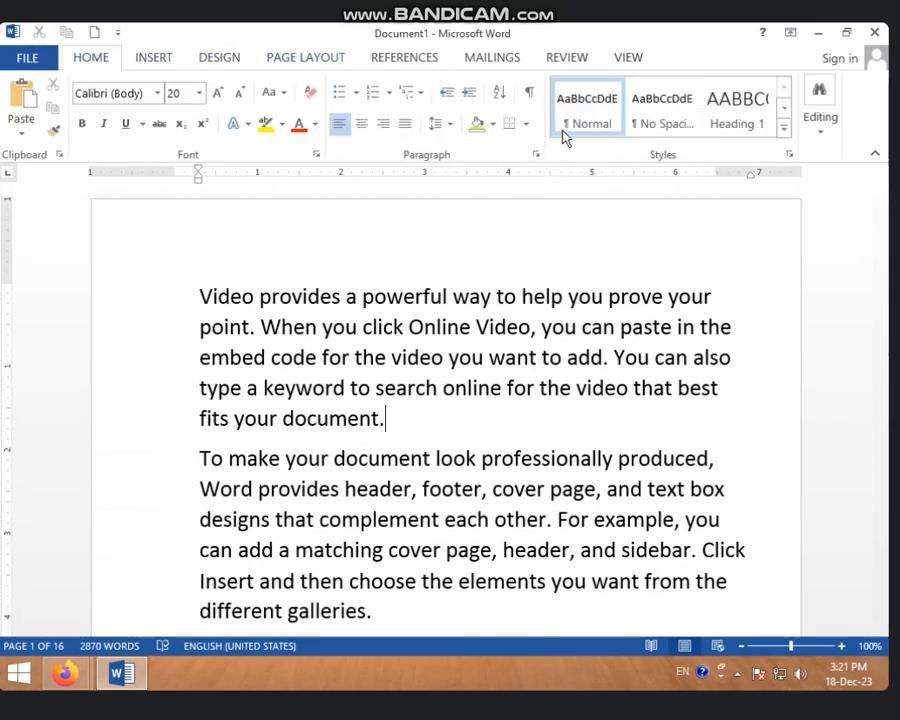
{"action": "left_click", "coordinate": [453, 124]}
{"action": "left_click", "coordinate": [453, 124]}
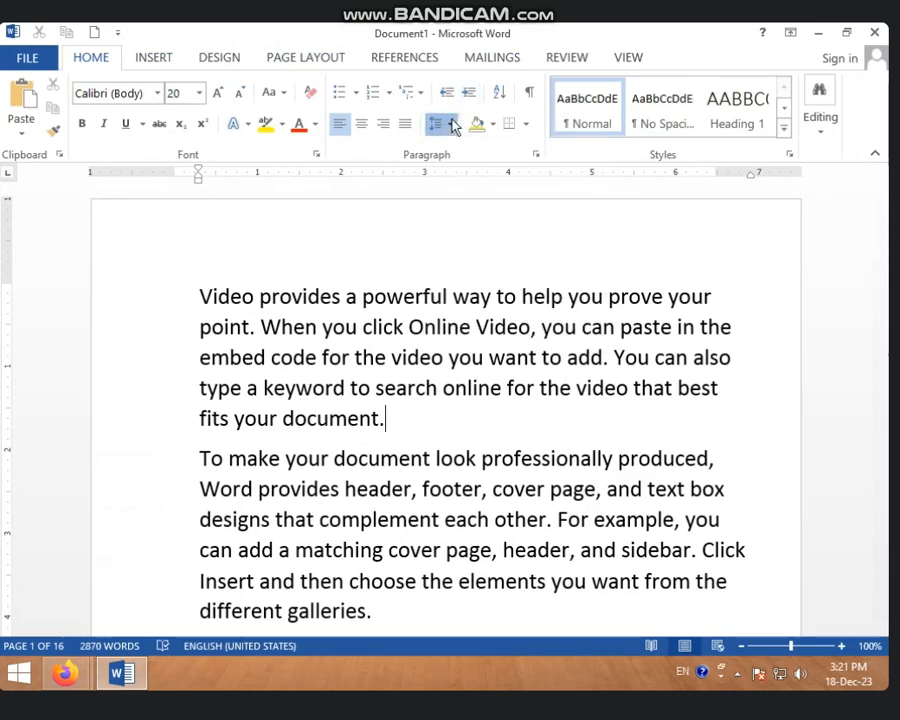
{"action": "left_click", "coordinate": [298, 59]}
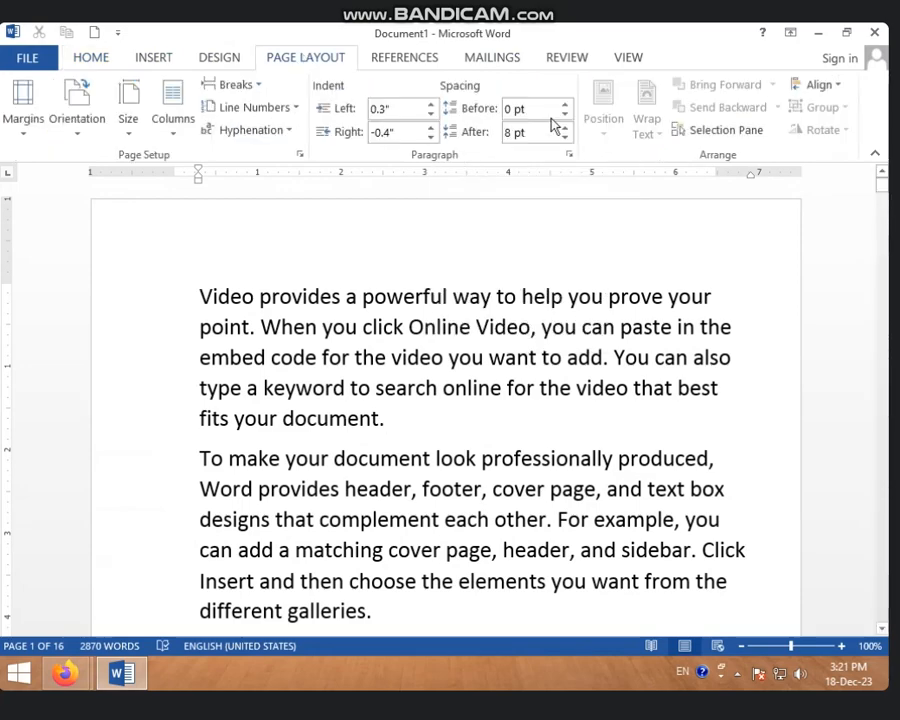
Select the whole document and set the spacing after its paragraphs to 0 pt.
{"action": "key", "text": "ctrl+a"}
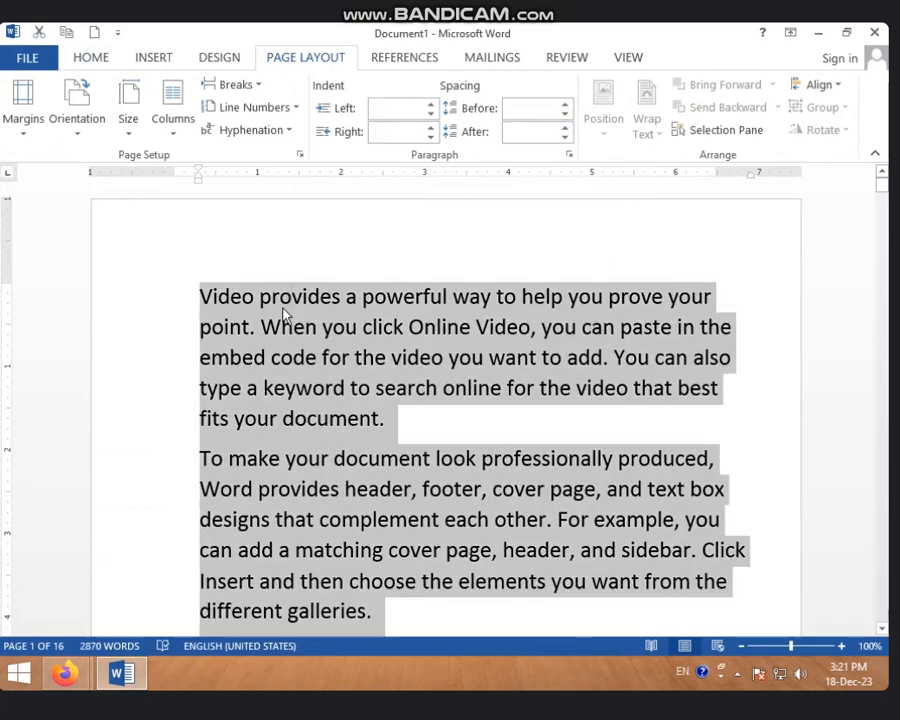
{"action": "left_click", "coordinate": [565, 137]}
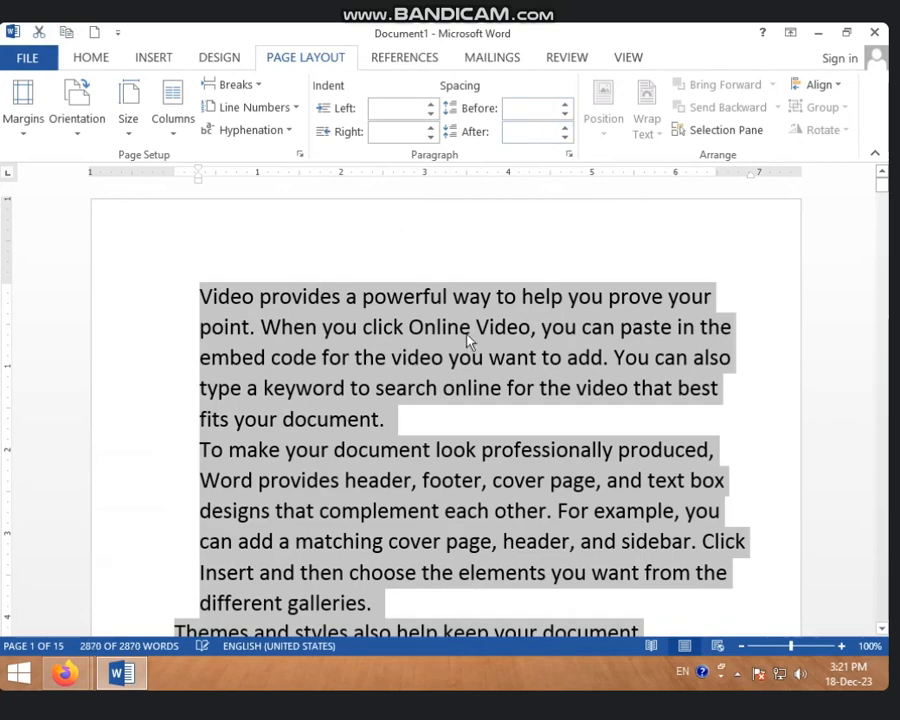
{"action": "left_click", "coordinate": [446, 425]}
Select the first two paragraphs and set their spacing after to 30 pt.
{"action": "scroll", "coordinate": [355, 442], "scroll_direction": "down", "scroll_amount": 1}
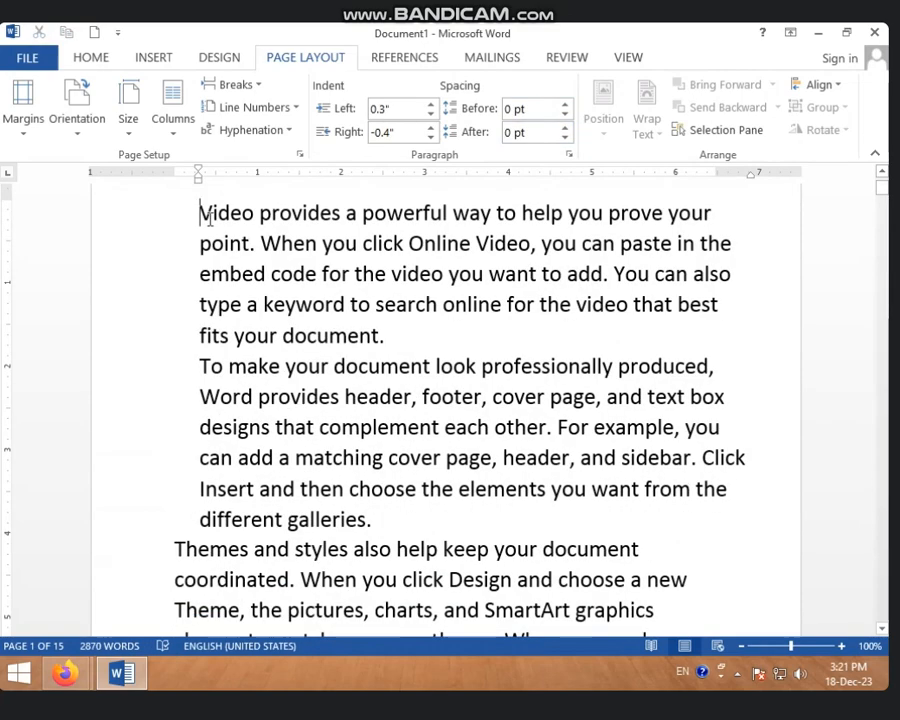
{"action": "left_click_drag", "start_coordinate": [200, 212], "coordinate": [450, 532]}
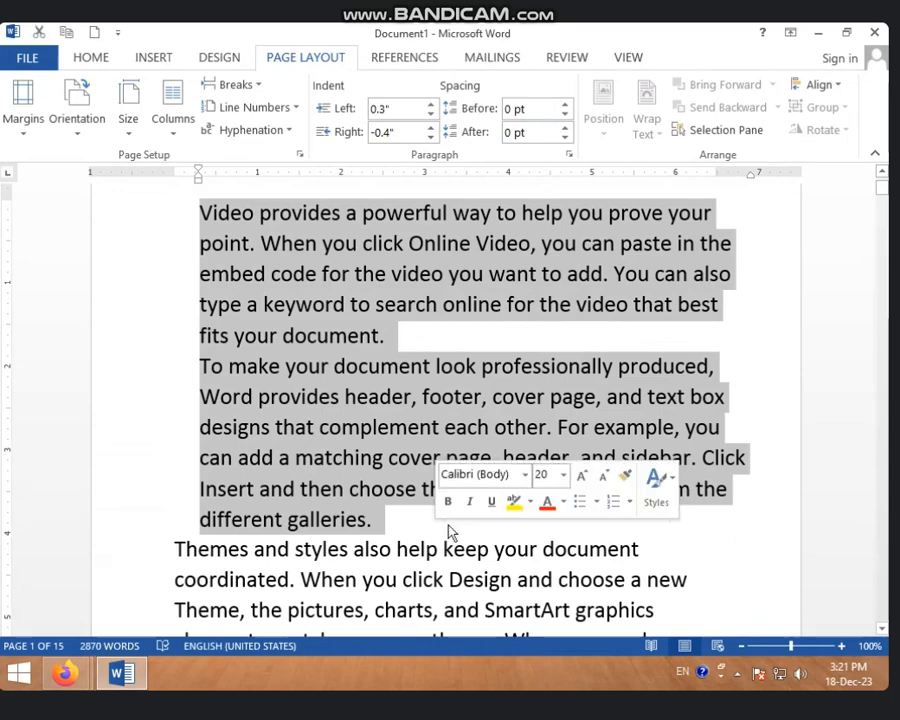
{"action": "left_click", "coordinate": [562, 128]}
{"action": "double_click", "coordinate": [562, 128]}
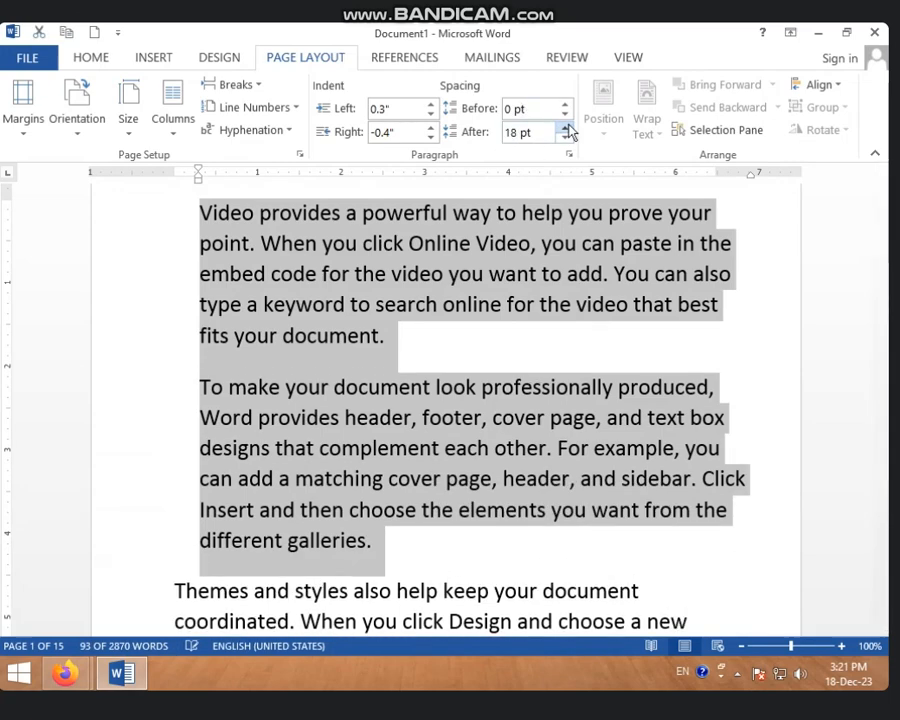
{"action": "left_click", "coordinate": [563, 128]}
{"action": "left_click", "coordinate": [564, 128]}
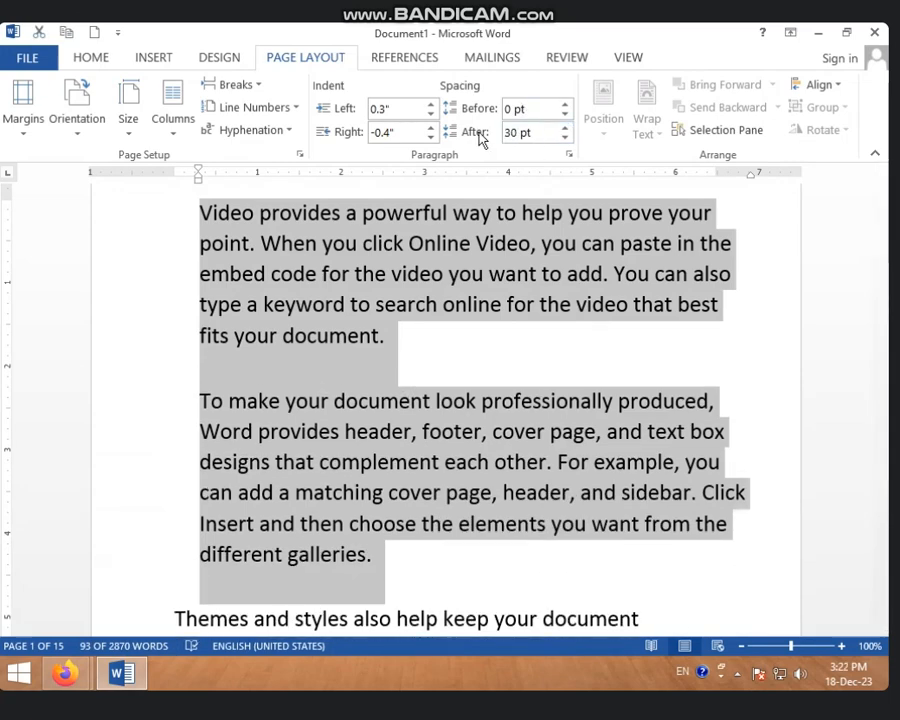
Set the spacing before the two selected paragraphs to 60 pt.
{"action": "left_click", "coordinate": [564, 105]}
{"action": "double_click", "coordinate": [564, 105]}
{"action": "triple_click", "coordinate": [565, 105]}
{"action": "left_click", "coordinate": [565, 105]}
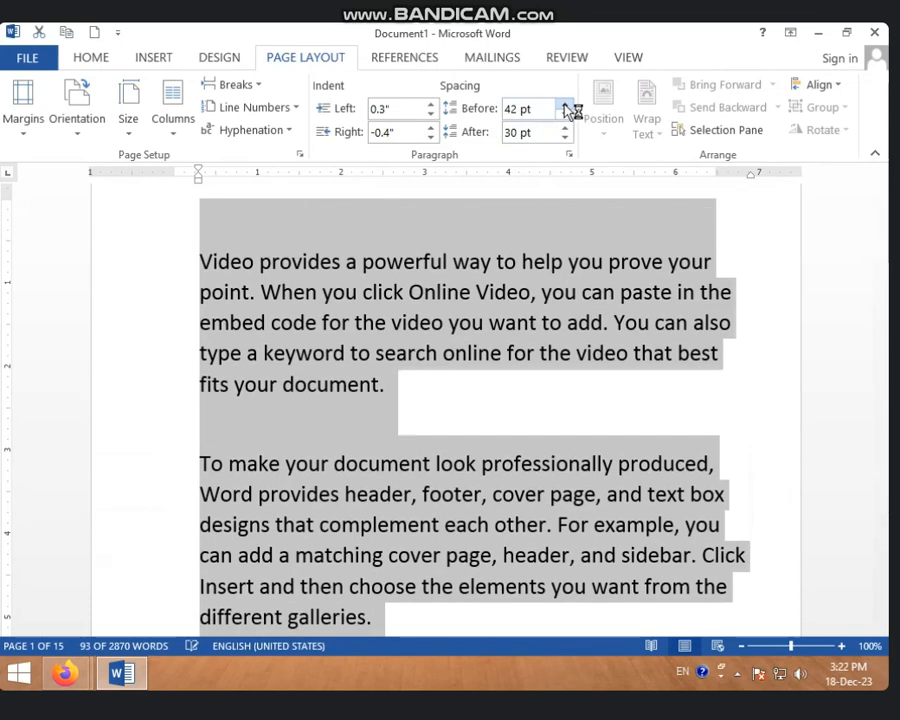
{"action": "double_click", "coordinate": [565, 105]}
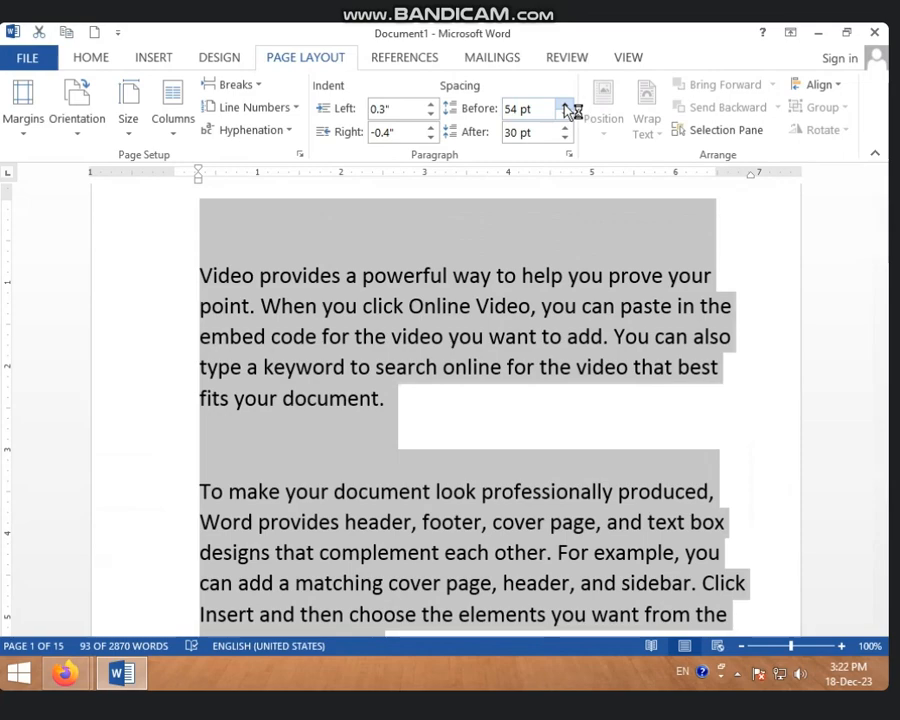
{"action": "left_click", "coordinate": [565, 105]}
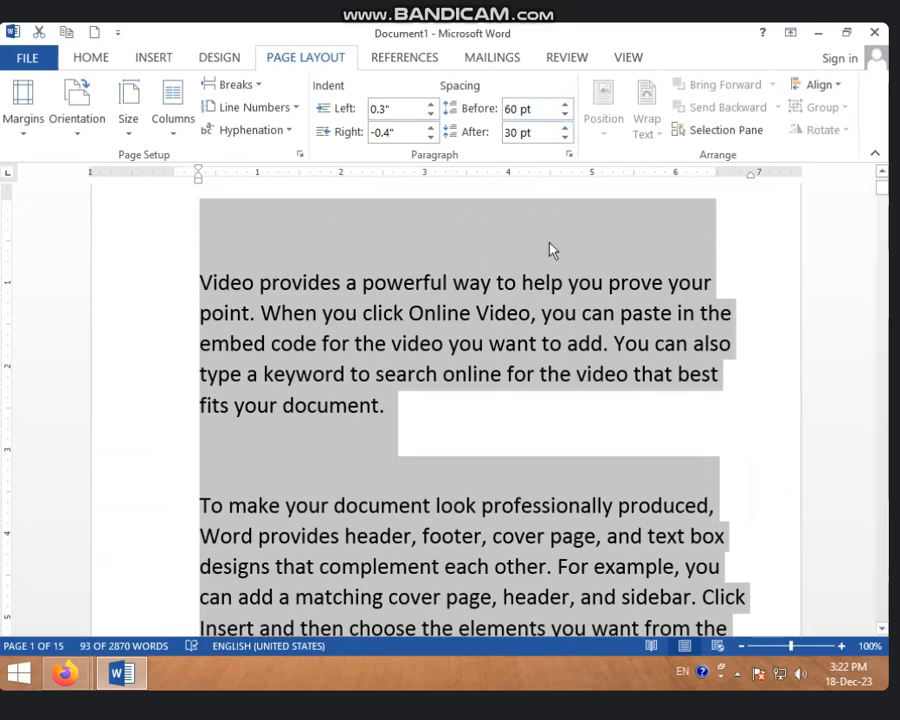
Set the spacing before and after the first paragraph to 0 pt.
{"action": "left_click", "coordinate": [526, 279]}
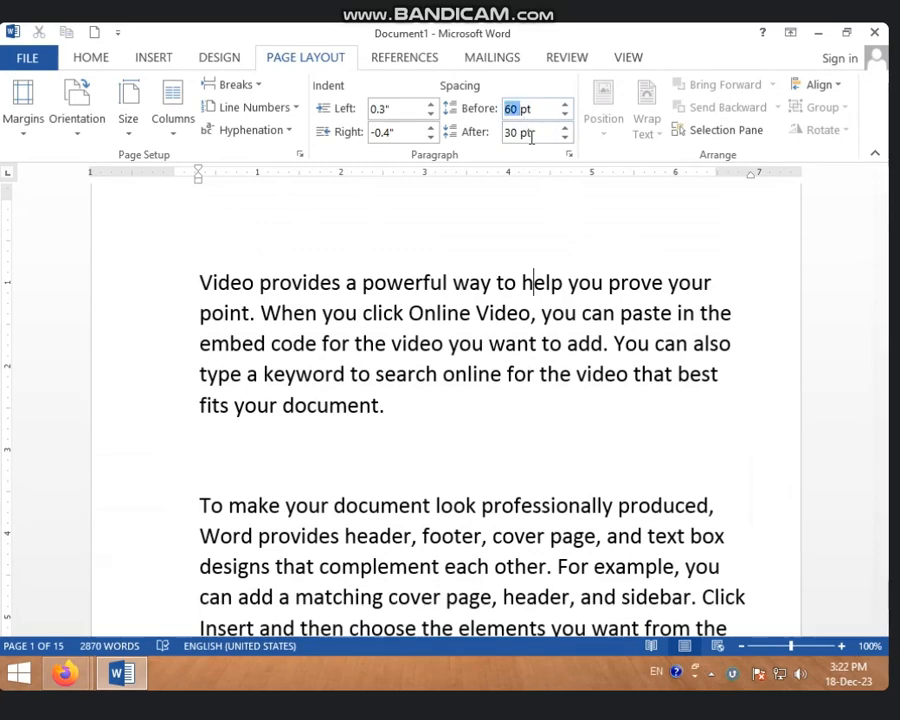
{"action": "type", "text": "0"}
{"action": "key", "text": "Tab"}
{"action": "left_click", "coordinate": [503, 132]}
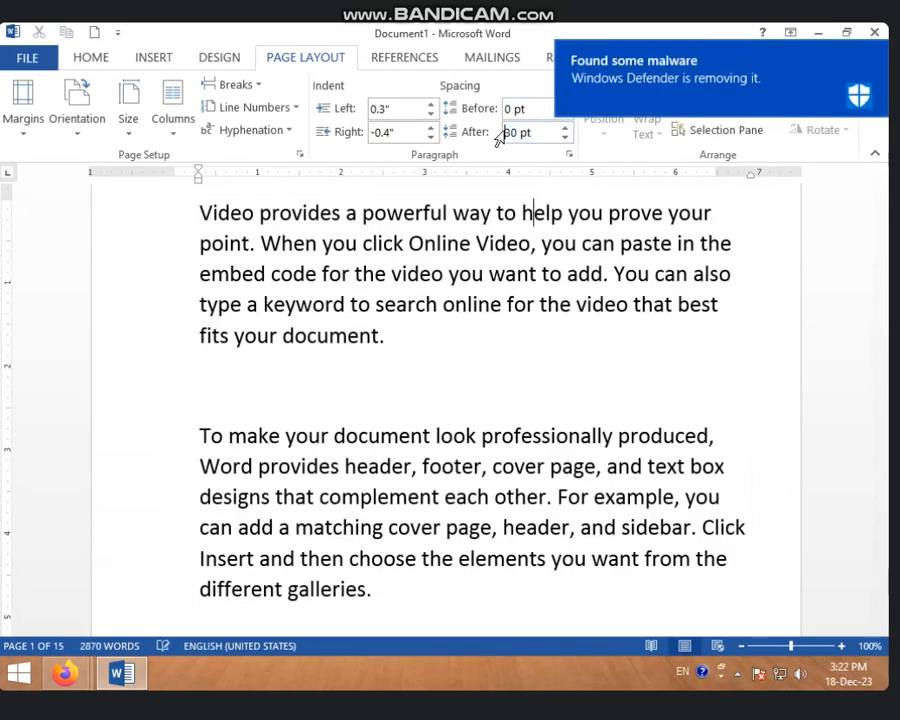
{"action": "type", "text": "0"}
{"action": "scroll", "coordinate": [507, 265], "scroll_direction": "down", "scroll_amount": 10}
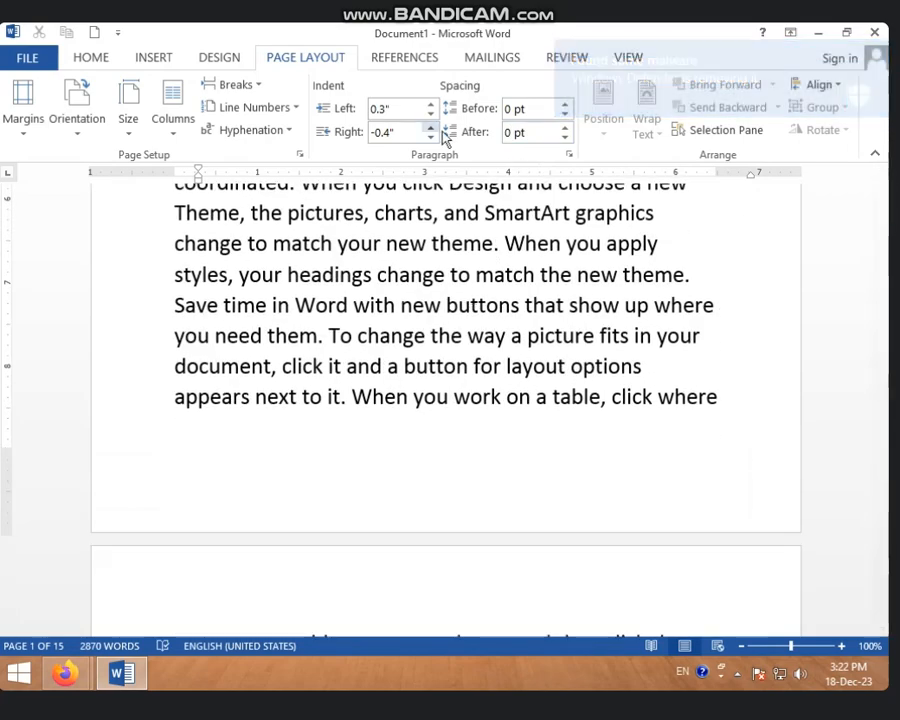
{"action": "scroll", "coordinate": [350, 260], "scroll_direction": "up", "scroll_amount": 2}
{"action": "scroll", "coordinate": [348, 280], "scroll_direction": "up", "scroll_amount": 8}
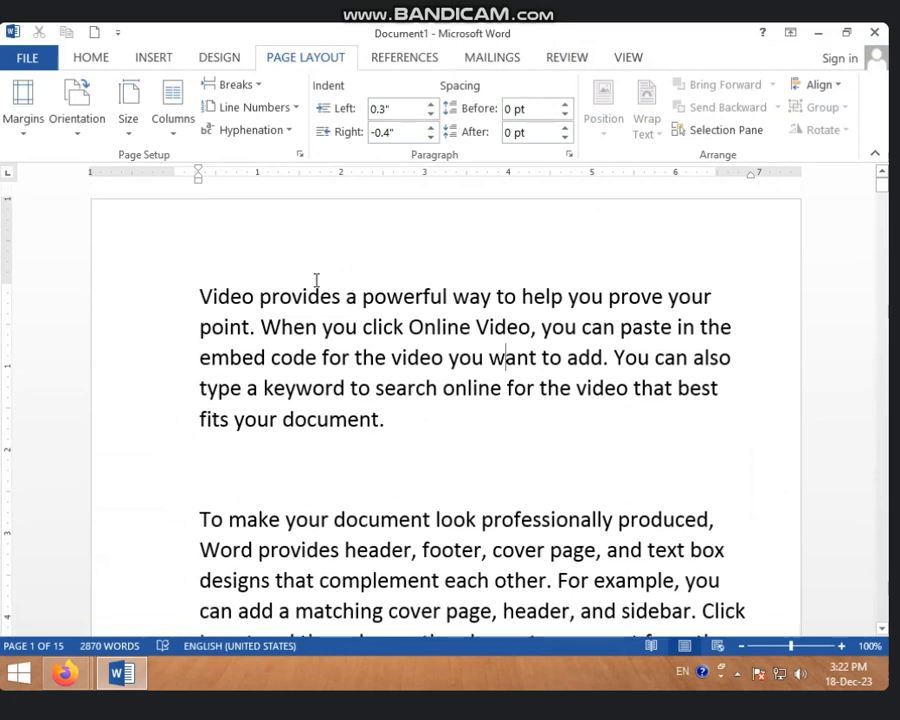
Move the left indent marker on the ruler so the first paragraph is indented about 0.19 inches.
{"action": "left_click", "coordinate": [228, 295]}
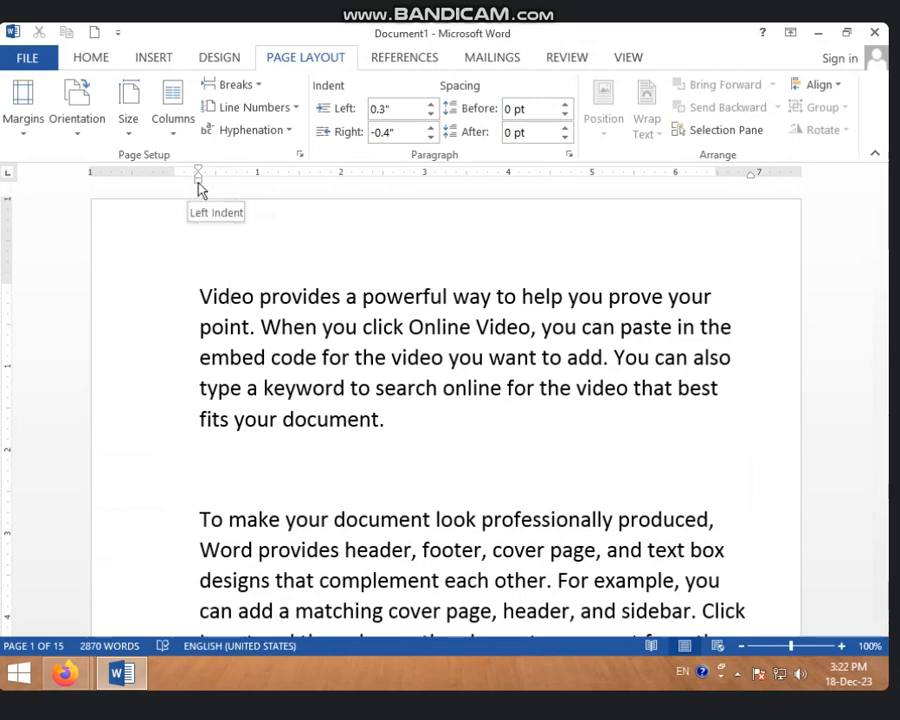
{"action": "mouse_move", "coordinate": [199, 188]}
{"action": "left_mouse_down"}
{"action": "mouse_move", "coordinate": [362, 198]}
{"action": "mouse_move", "coordinate": [198, 210]}
{"action": "left_mouse_up"}
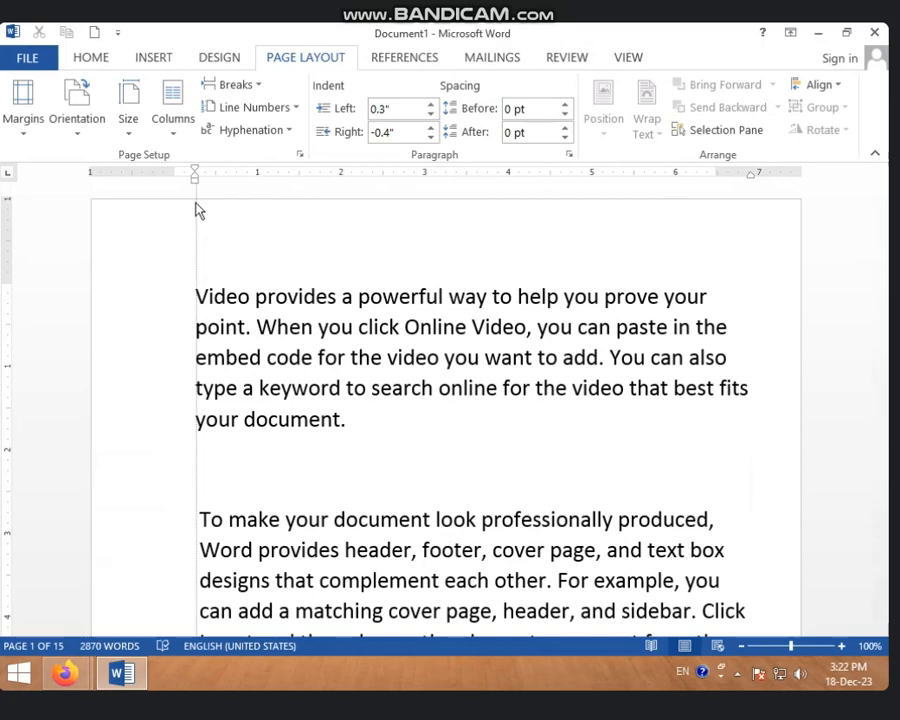
{"action": "mouse_move", "coordinate": [194, 210]}
{"action": "left_mouse_down"}
{"action": "mouse_move", "coordinate": [183, 207]}
{"action": "mouse_move", "coordinate": [219, 207]}
{"action": "mouse_move", "coordinate": [164, 209]}
{"action": "mouse_move", "coordinate": [201, 207]}
{"action": "mouse_move", "coordinate": [193, 209]}
{"action": "left_mouse_up"}
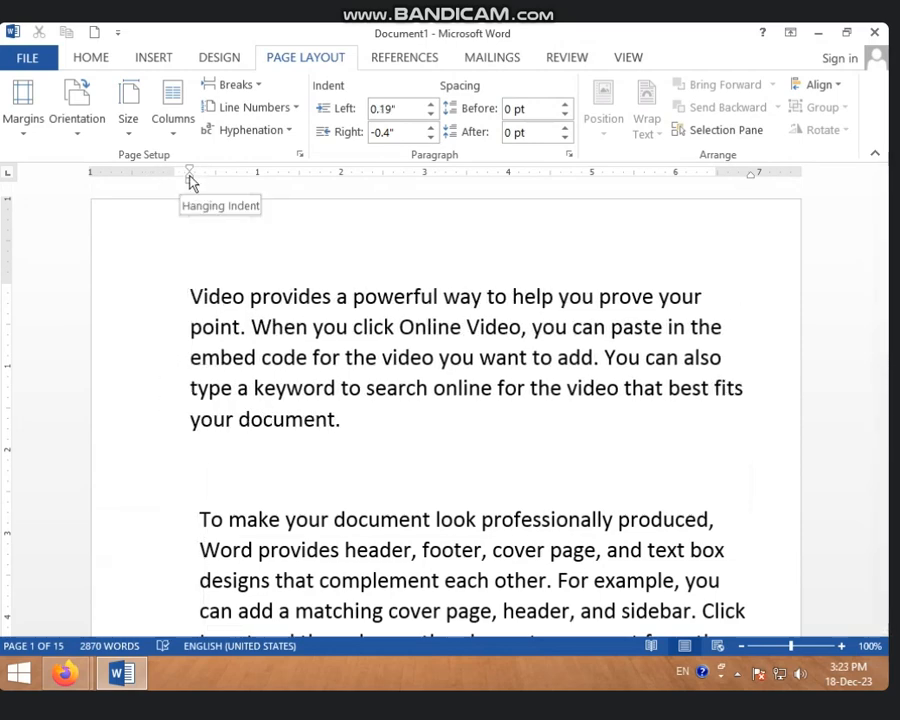
Set the first paragraph's hanging indent to about 0.25 inches and its first-line indent to about the 2.6-inch mark on the ruler.
{"action": "mouse_move", "coordinate": [193, 180]}
{"action": "left_mouse_down"}
{"action": "mouse_move", "coordinate": [378, 189]}
{"action": "mouse_move", "coordinate": [176, 195]}
{"action": "mouse_move", "coordinate": [197, 189]}
{"action": "left_mouse_up"}
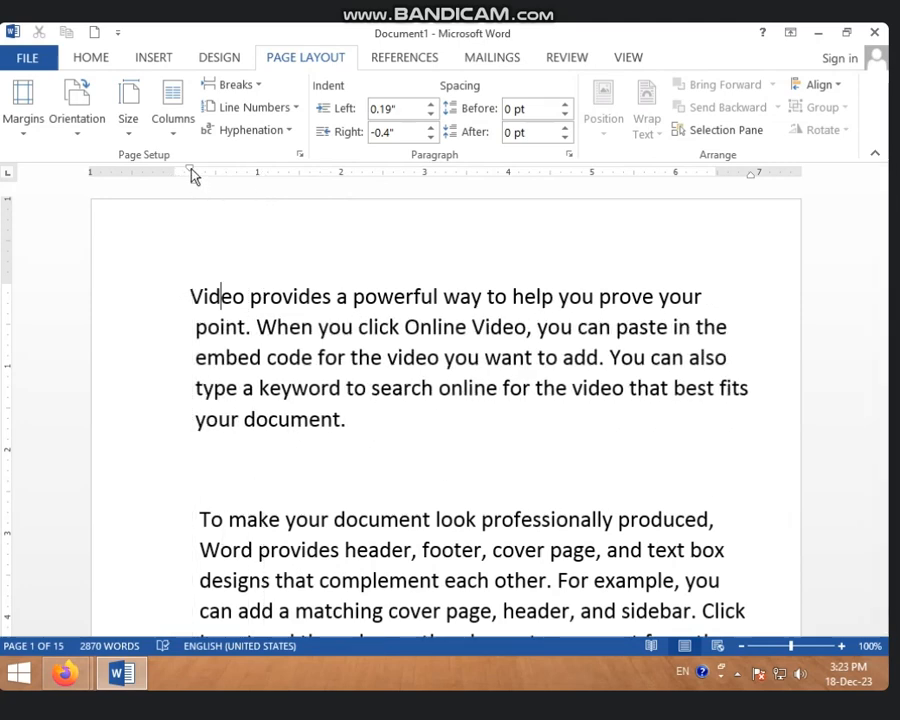
{"action": "mouse_move", "coordinate": [193, 172]}
{"action": "left_mouse_down"}
{"action": "mouse_move", "coordinate": [129, 170]}
{"action": "mouse_move", "coordinate": [309, 165]}
{"action": "mouse_move", "coordinate": [436, 181]}
{"action": "mouse_move", "coordinate": [394, 177]}
{"action": "left_mouse_up"}
Reduce the second paragraph's left indent to about 0.06 inches using the ruler marker.
{"action": "scroll", "coordinate": [353, 292], "scroll_direction": "down", "scroll_amount": 2}
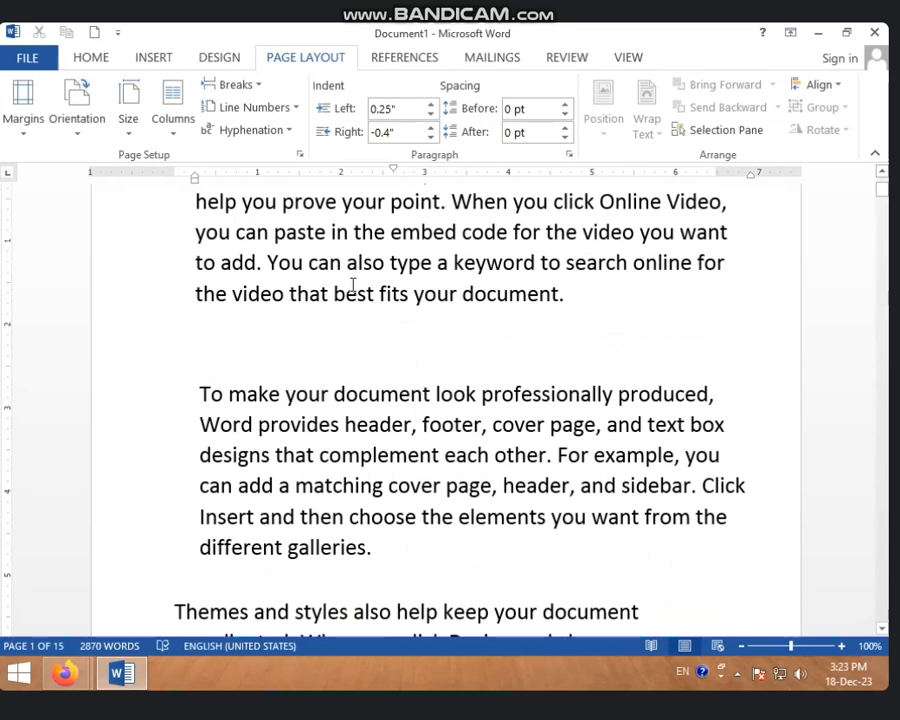
{"action": "left_click", "coordinate": [339, 428]}
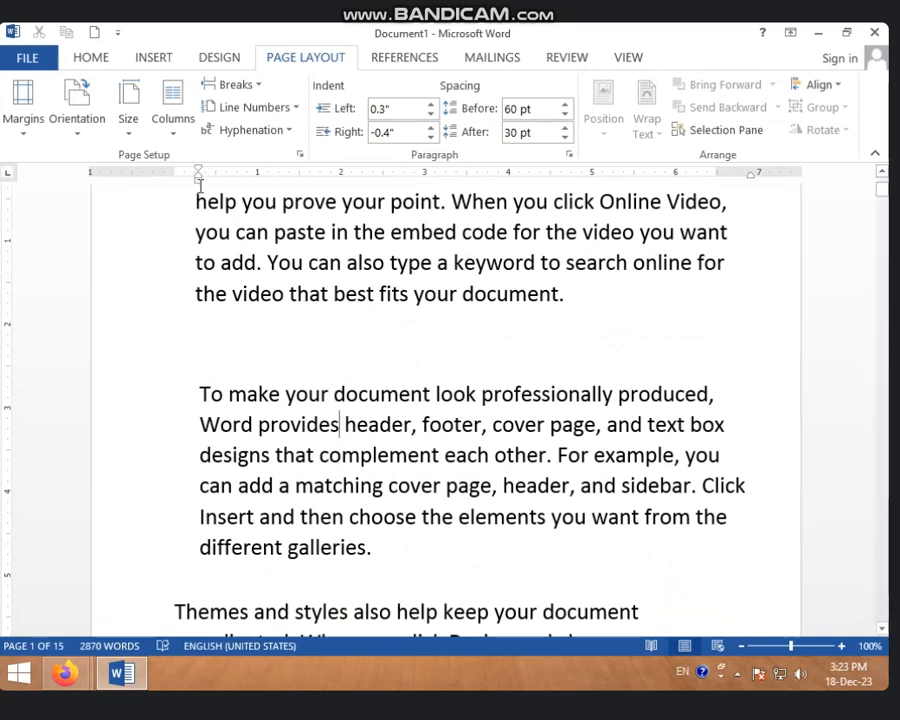
{"action": "mouse_move", "coordinate": [199, 180]}
{"action": "left_mouse_down"}
{"action": "mouse_move", "coordinate": [261, 185]}
{"action": "mouse_move", "coordinate": [197, 200]}
{"action": "mouse_move", "coordinate": [208, 200]}
{"action": "mouse_move", "coordinate": [181, 195]}
{"action": "left_mouse_up"}
Move the second paragraph's right indent marker inward on the ruler to about 1.38 inches.
{"action": "left_click", "coordinate": [236, 262]}
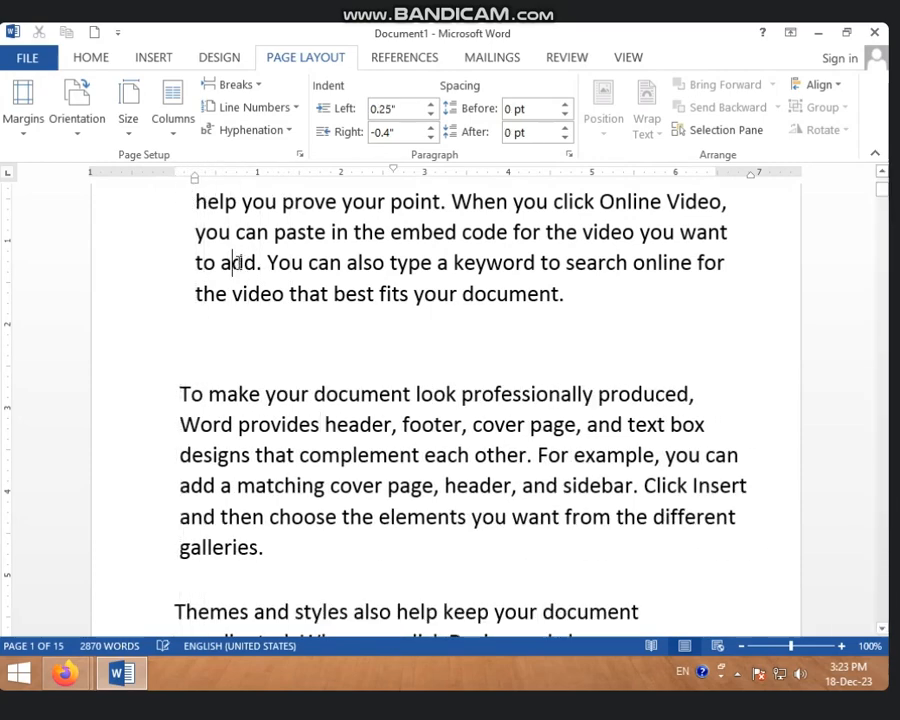
{"action": "key", "text": "ctrl+a"}
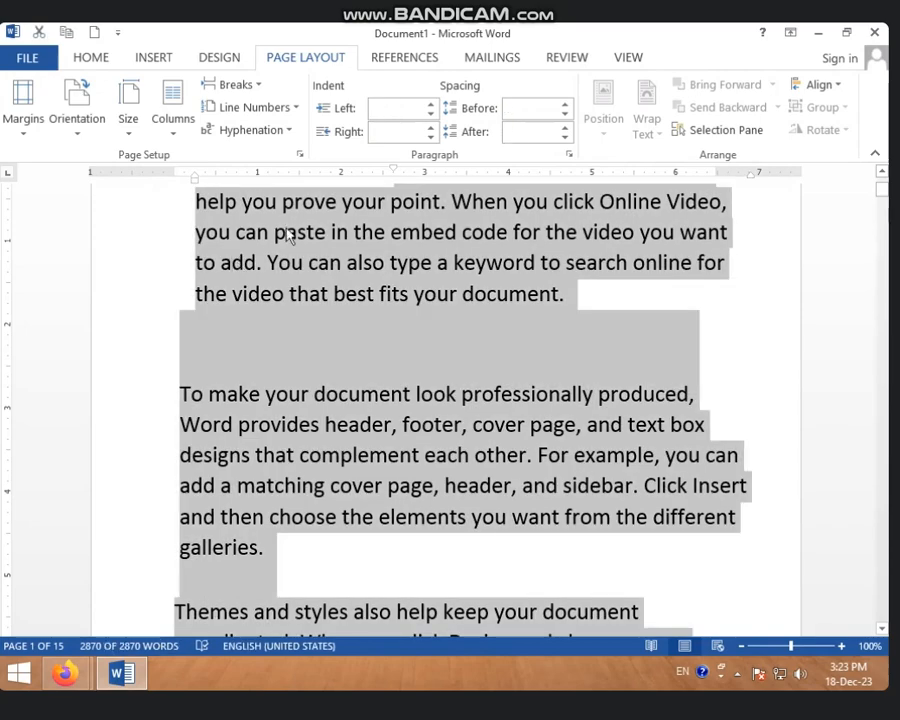
{"action": "left_click", "coordinate": [311, 394]}
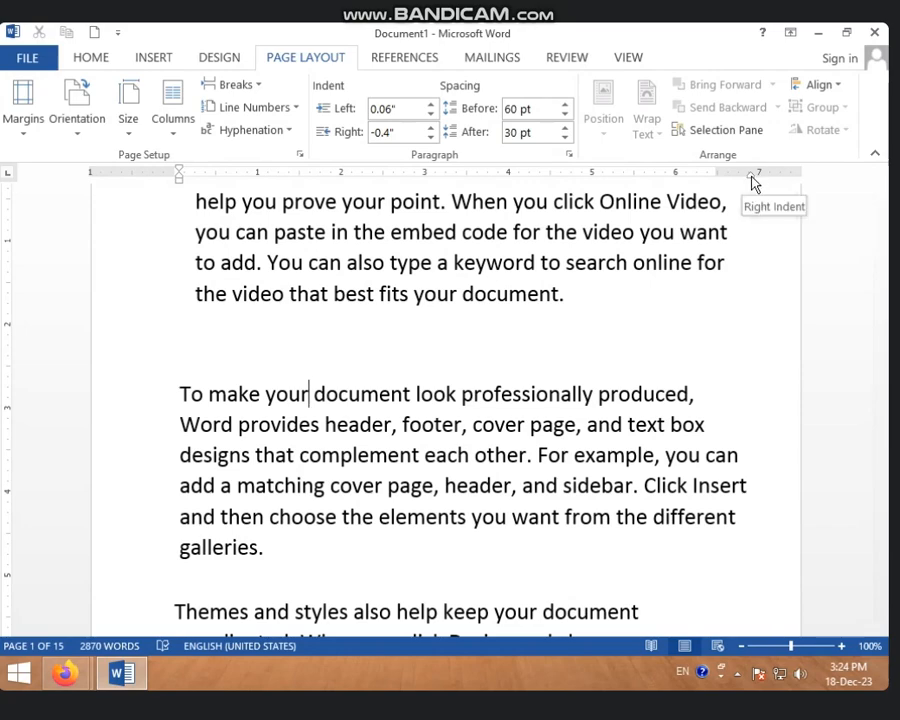
{"action": "mouse_move", "coordinate": [751, 180]}
{"action": "left_mouse_down"}
{"action": "mouse_move", "coordinate": [613, 191]}
{"action": "mouse_move", "coordinate": [692, 180]}
{"action": "mouse_move", "coordinate": [623, 188]}
{"action": "mouse_move", "coordinate": [657, 181]}
{"action": "mouse_move", "coordinate": [609, 180]}
{"action": "mouse_move", "coordinate": [672, 210]}
{"action": "mouse_move", "coordinate": [703, 181]}
{"action": "mouse_move", "coordinate": [651, 213]}
{"action": "mouse_move", "coordinate": [603, 211]}
{"action": "left_mouse_up"}
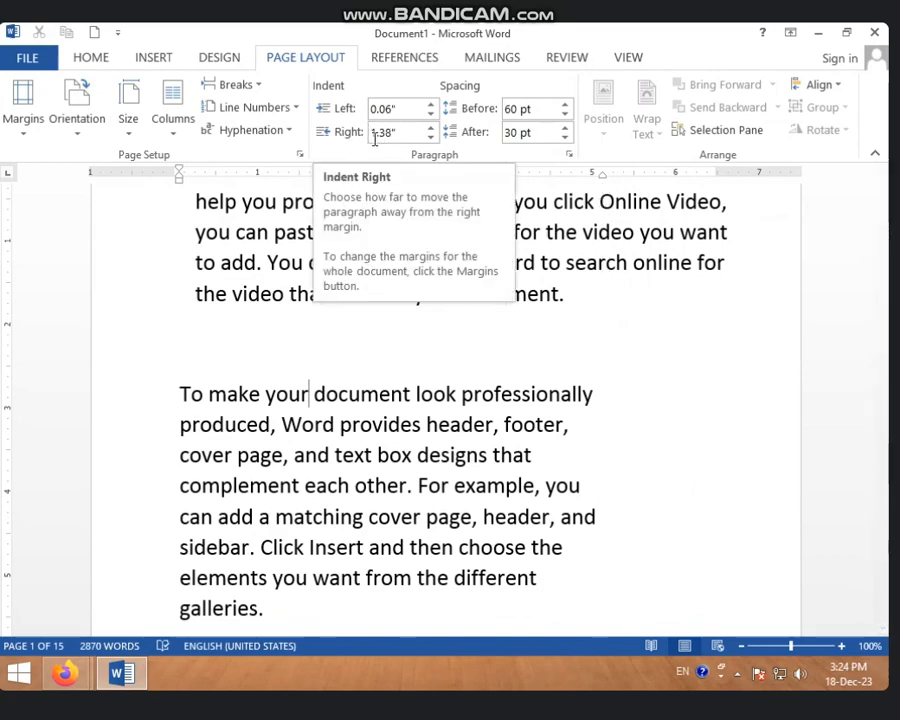
Select all the sample text and delete it to leave an empty document.
{"action": "left_click", "coordinate": [618, 240]}
{"action": "scroll", "coordinate": [540, 372], "scroll_direction": "up", "scroll_amount": 2}
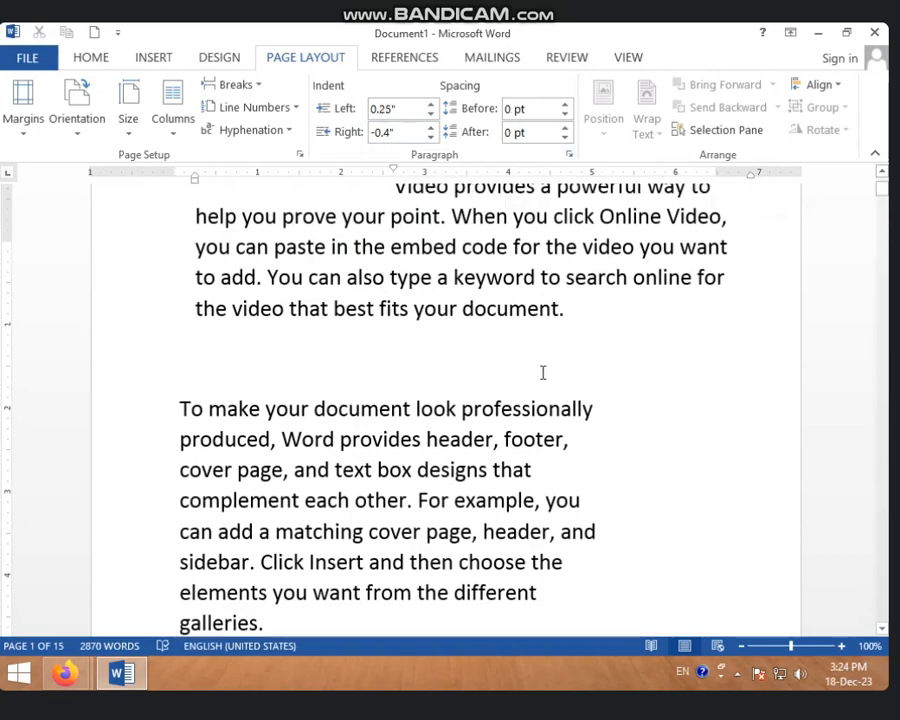
{"action": "key", "text": "ctrl+a"}
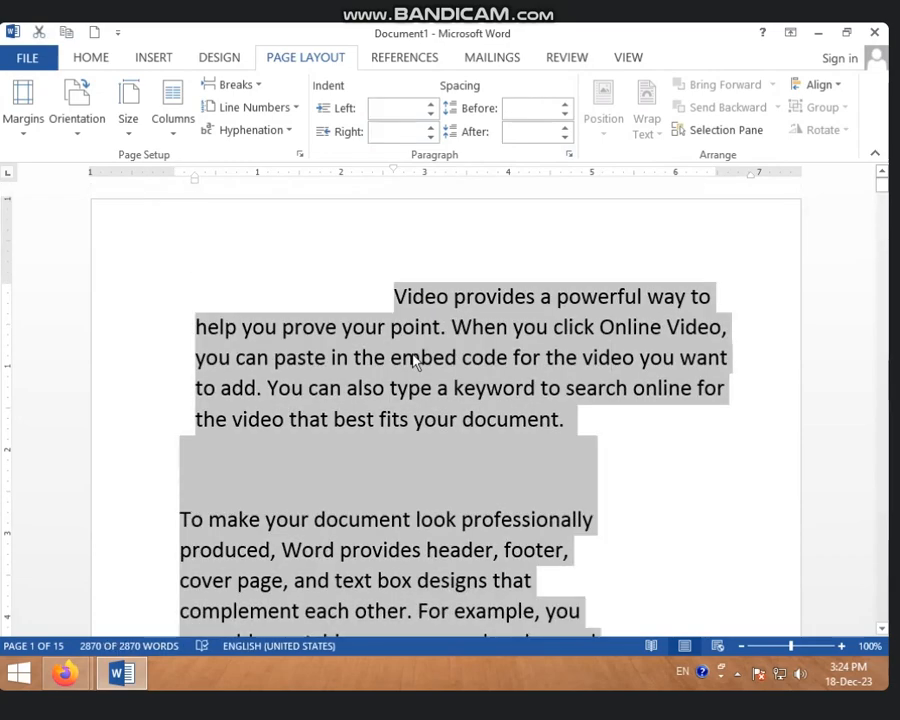
{"action": "key", "text": "Delete"}
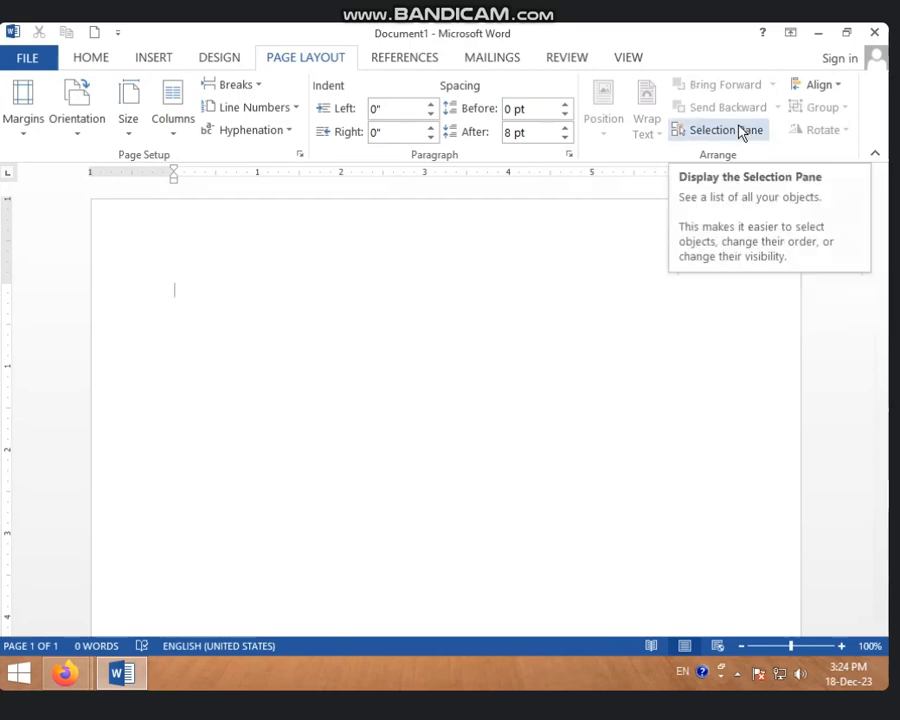
Insert a rectangle shape about 3.2 inches wide and 2.25 inches high in the lower half of the empty page.
{"action": "left_click", "coordinate": [163, 62]}
{"action": "left_click", "coordinate": [281, 62]}
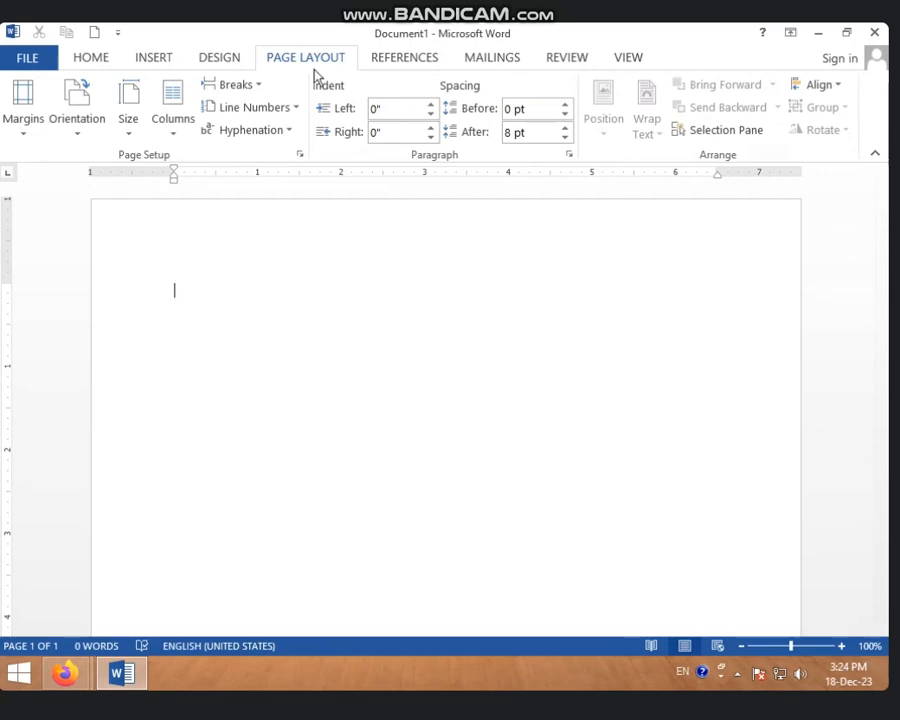
{"action": "left_click", "coordinate": [158, 62]}
{"action": "left_click", "coordinate": [204, 120]}
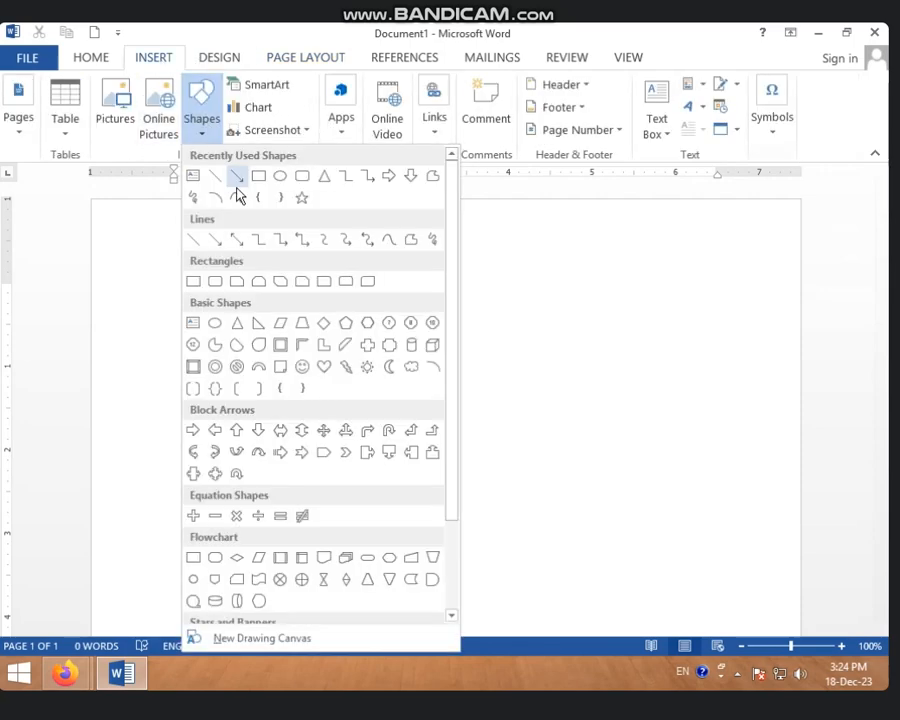
{"action": "left_click", "coordinate": [258, 177]}
{"action": "scroll", "coordinate": [358, 380], "scroll_direction": "down", "scroll_amount": 10}
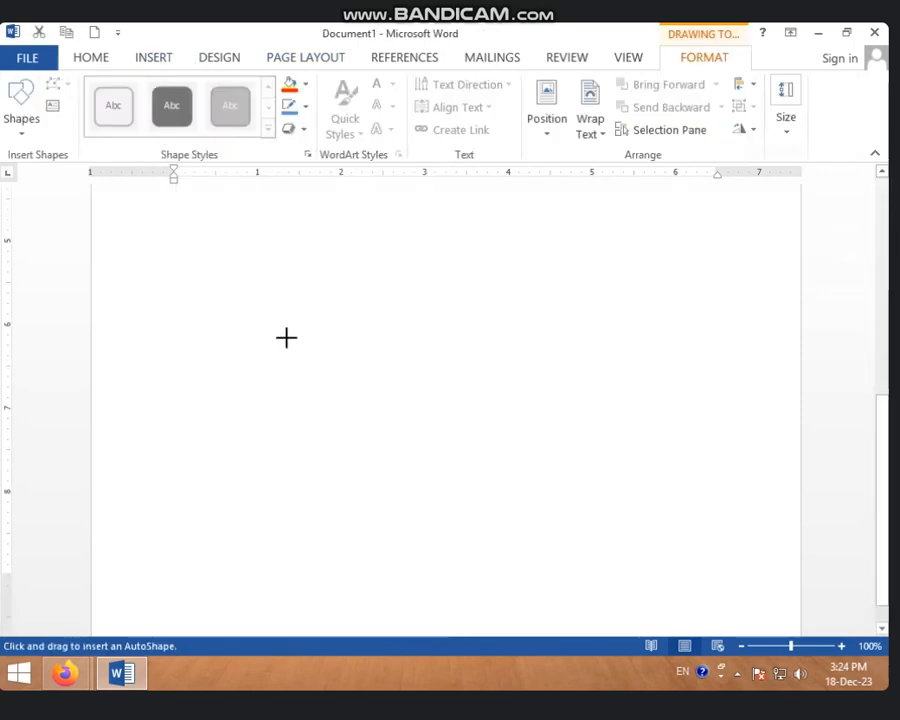
{"action": "mouse_move", "coordinate": [286, 337]}
{"action": "left_mouse_down"}
{"action": "mouse_move", "coordinate": [496, 502]}
{"action": "mouse_move", "coordinate": [552, 525]}
{"action": "left_mouse_up"}
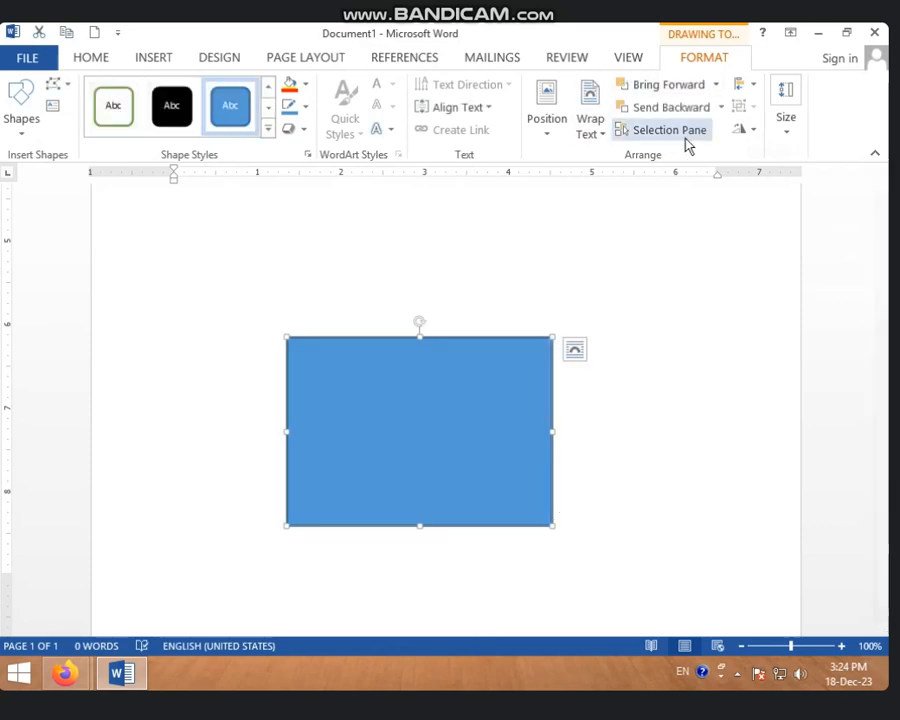
Preview the available page position presets for the rectangle.
{"action": "left_click", "coordinate": [551, 132]}
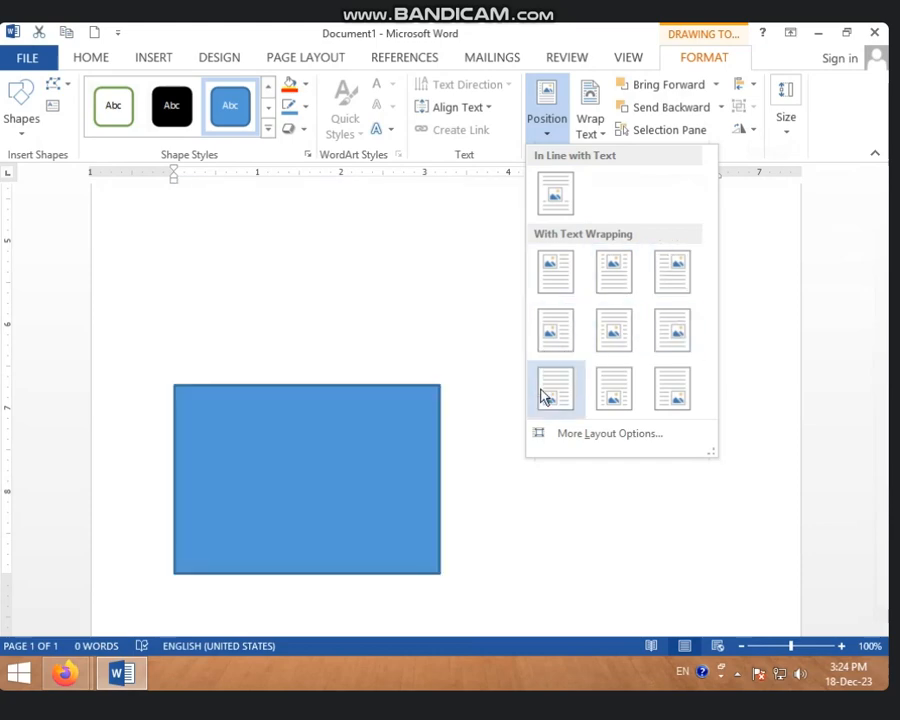
{"action": "left_click", "coordinate": [306, 60]}
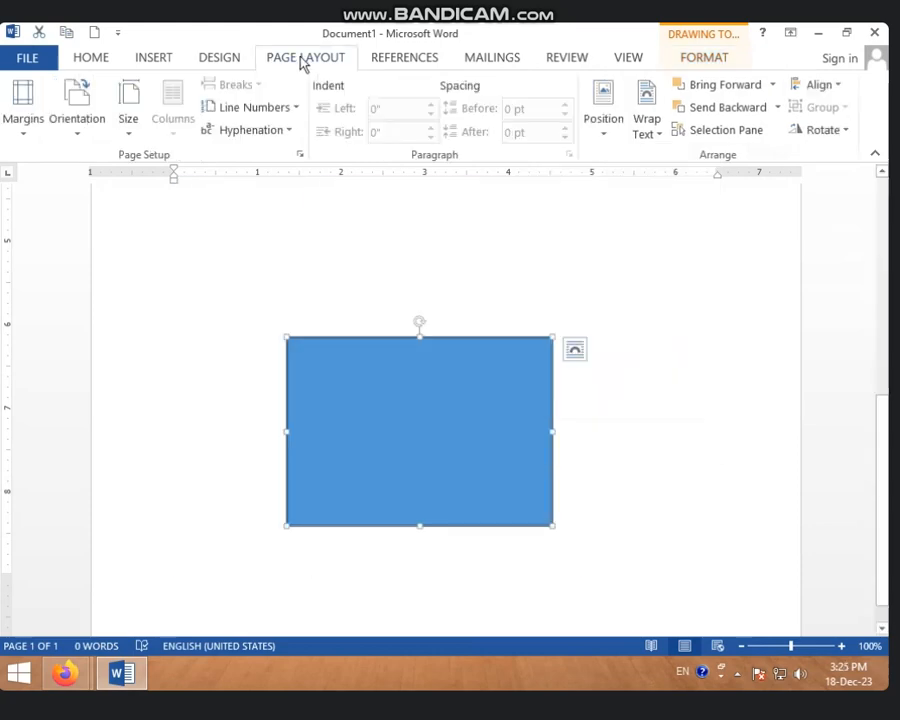
{"action": "left_click", "coordinate": [606, 142]}
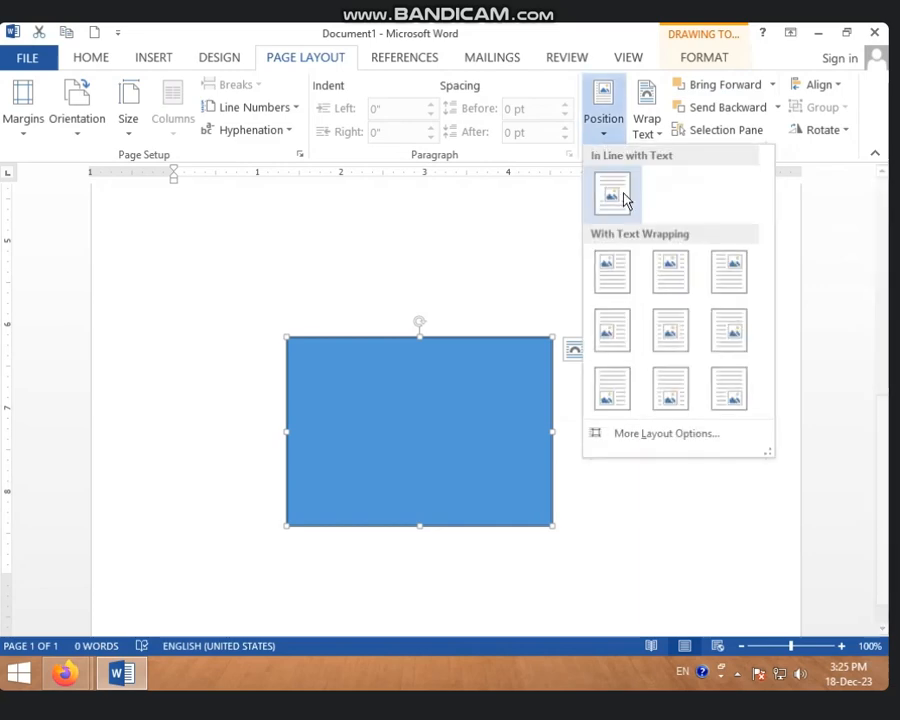
{"action": "left_click", "coordinate": [676, 63]}
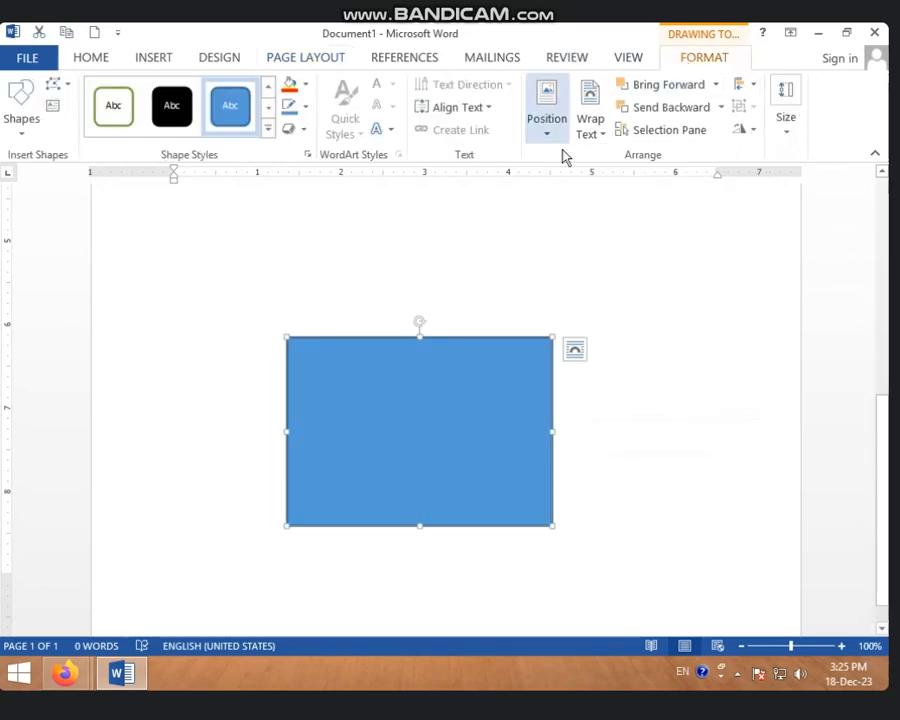
{"action": "left_click", "coordinate": [152, 67]}
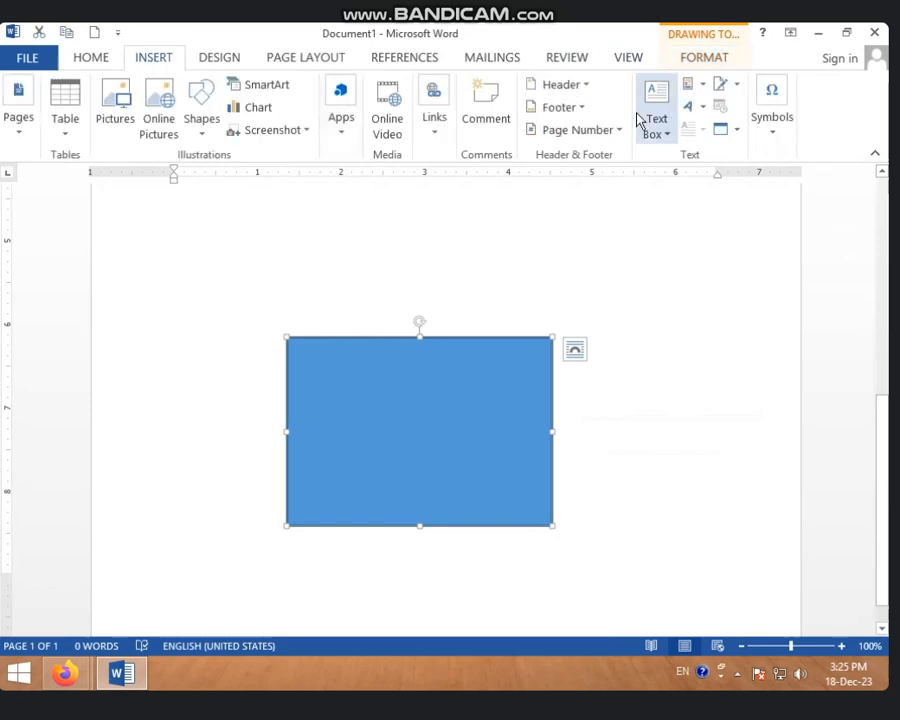
{"action": "left_click", "coordinate": [287, 62]}
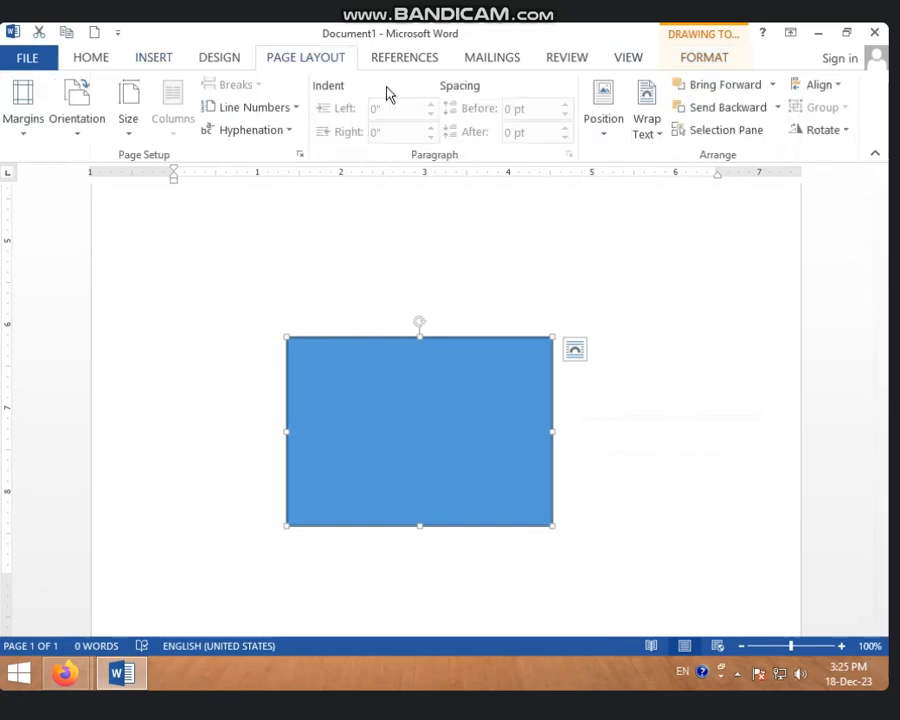
Show the list of objects on the page and delete the empty drawing canvas from the top of the page.
{"action": "left_click", "coordinate": [754, 133]}
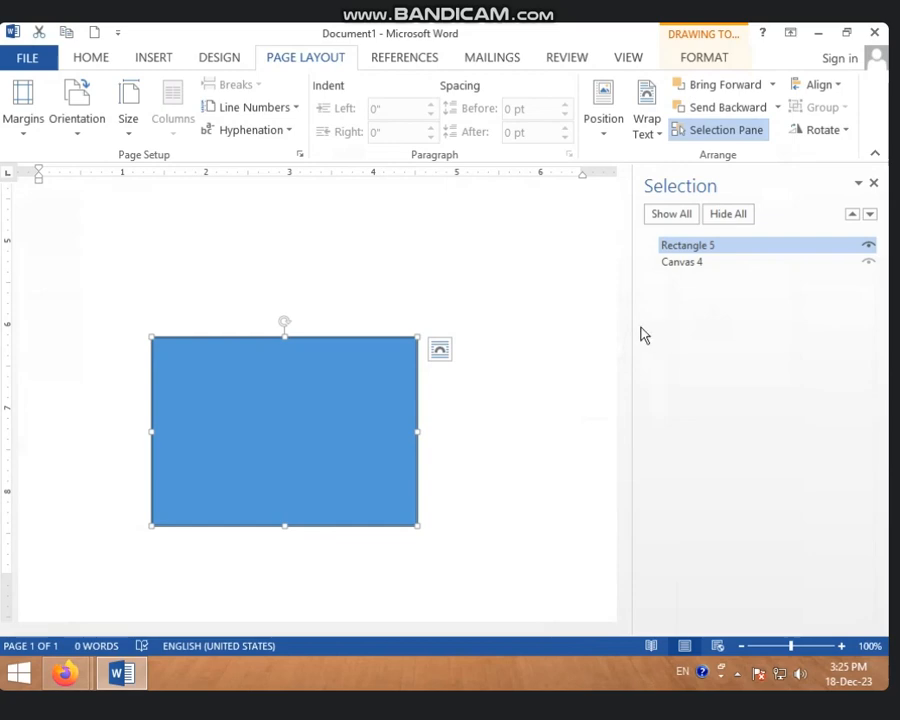
{"action": "scroll", "coordinate": [520, 283], "scroll_direction": "up", "scroll_amount": 8}
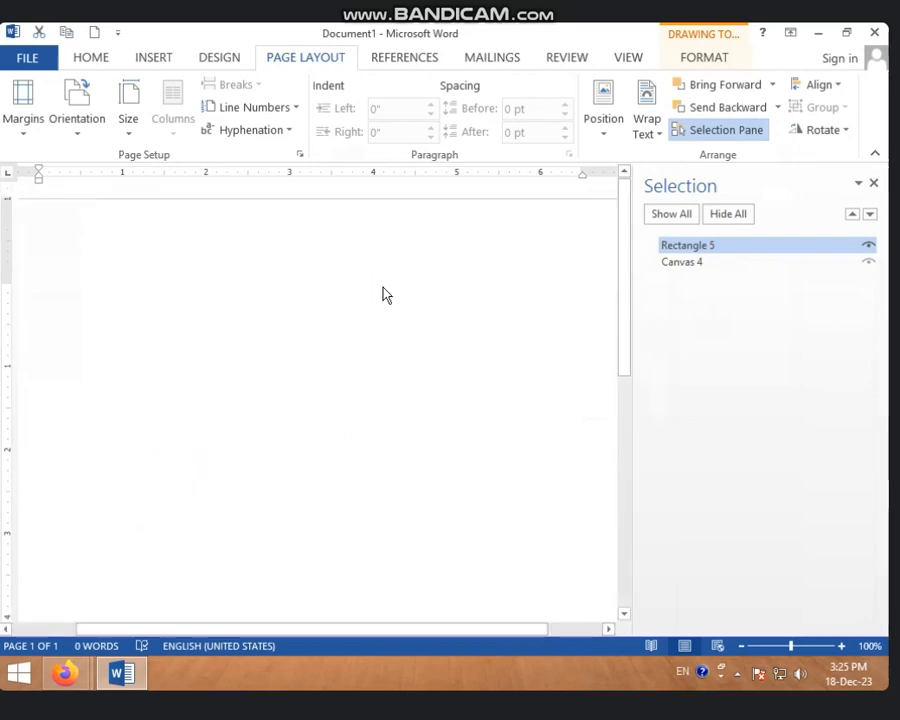
{"action": "left_click", "coordinate": [311, 357]}
{"action": "key", "text": "Delete"}
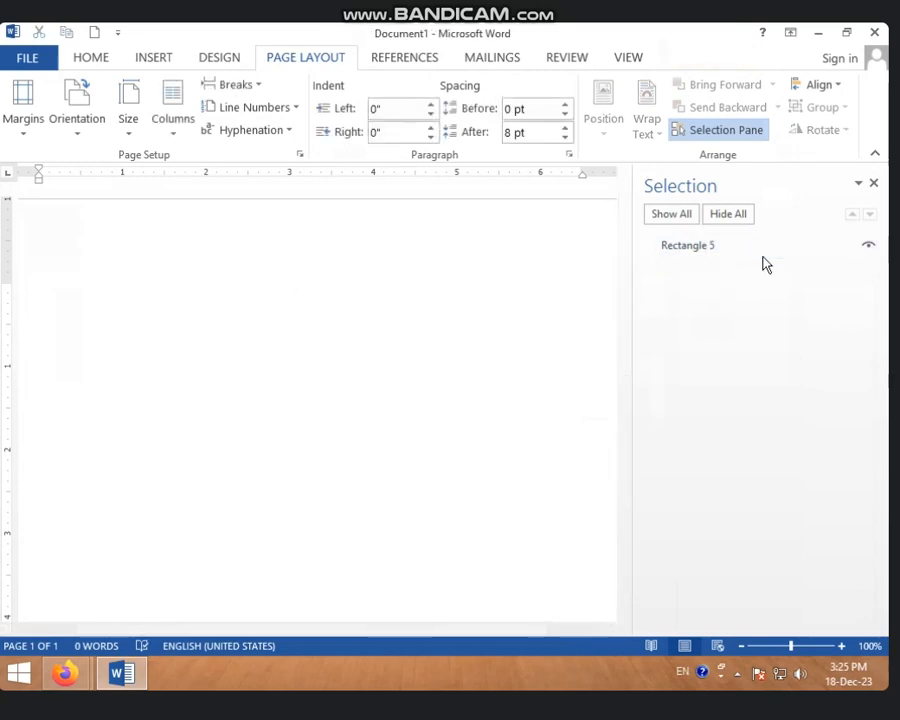
Move the rectangle up and toward the page's left margin, and rename it SHAPES in the object list.
{"action": "scroll", "coordinate": [257, 410], "scroll_direction": "down", "scroll_amount": 8}
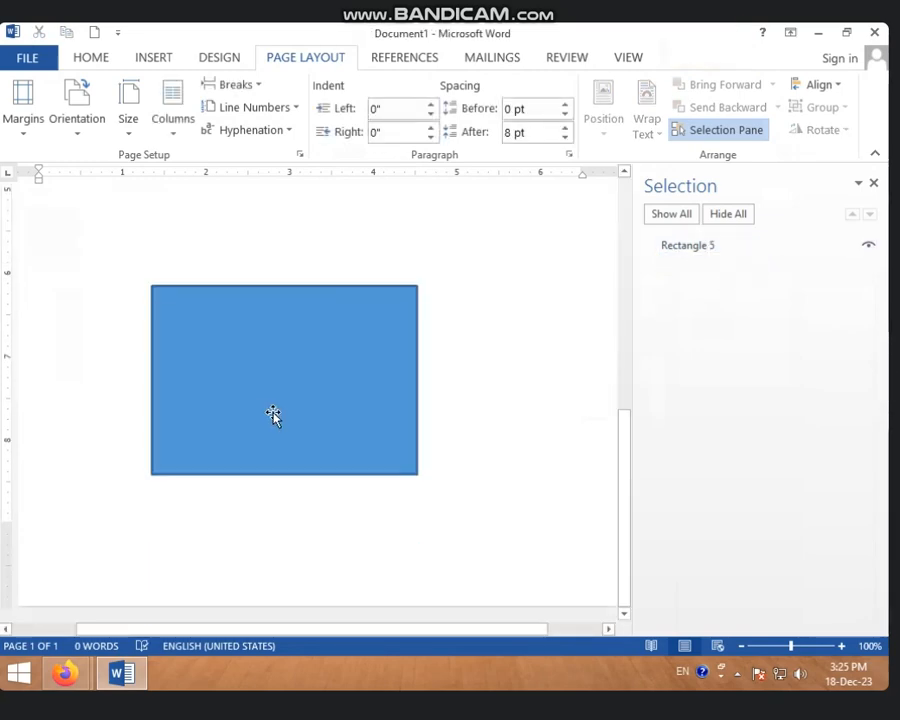
{"action": "left_click_drag", "start_coordinate": [273, 415], "coordinate": [201, 241]}
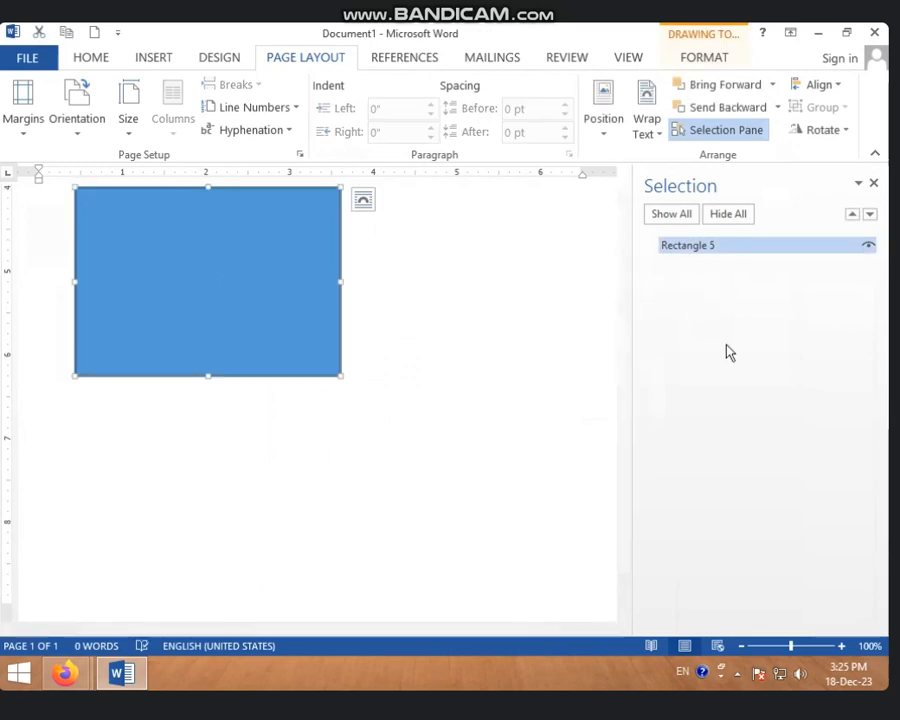
{"action": "left_click", "coordinate": [688, 248]}
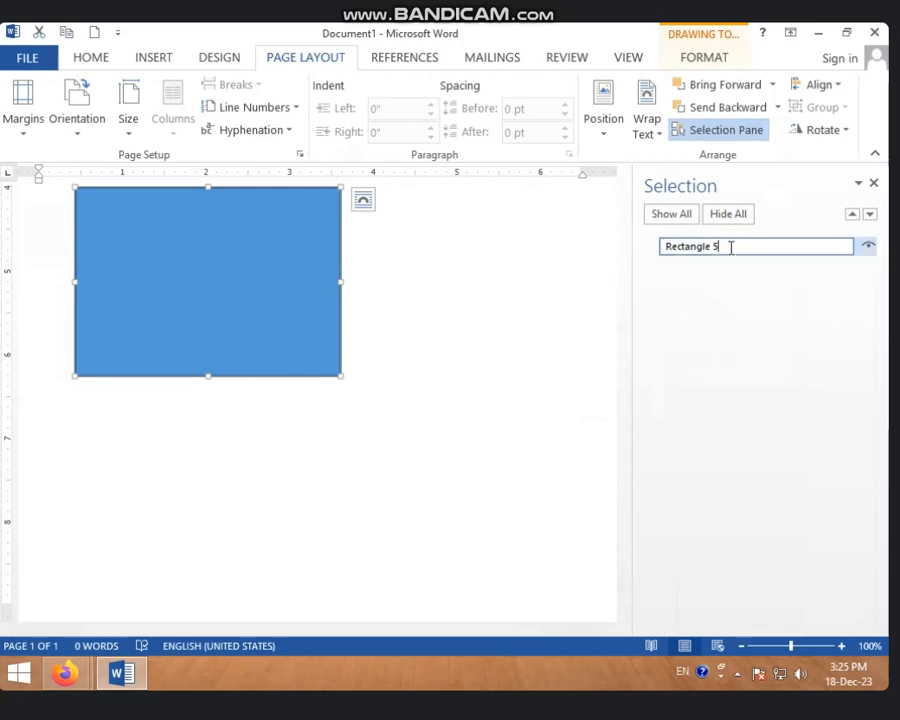
{"action": "key", "text": "ctrl+a"}
{"action": "type", "text": "SH"}
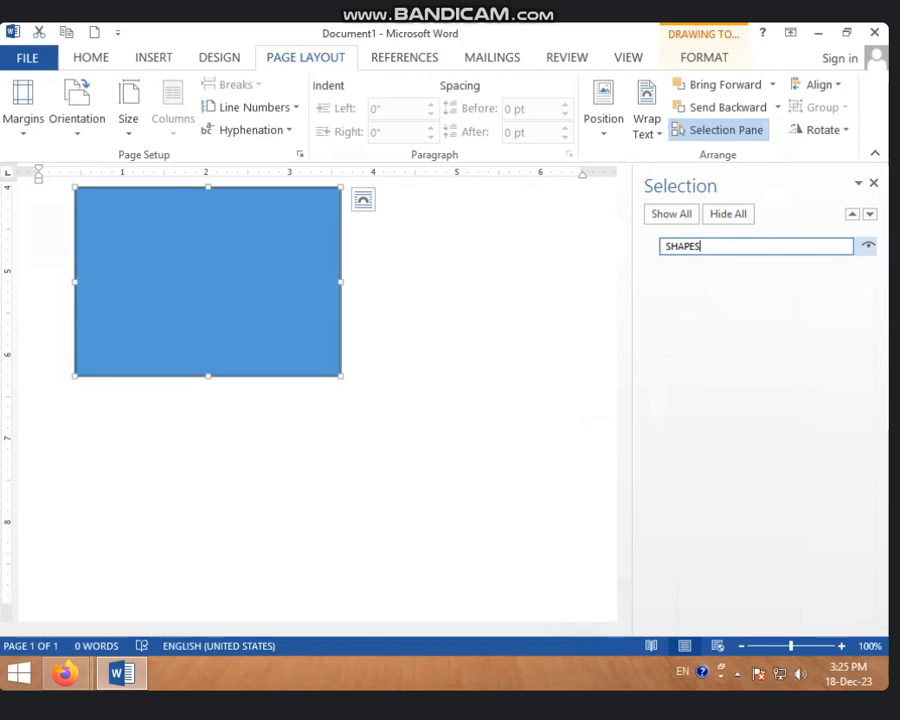
{"action": "left_click", "coordinate": [488, 334]}
Close the object list and move the rectangle to about 2 inches from the left margin and 2.5 inches below the top margin.
{"action": "scroll", "coordinate": [376, 374], "scroll_direction": "down", "scroll_amount": 6}
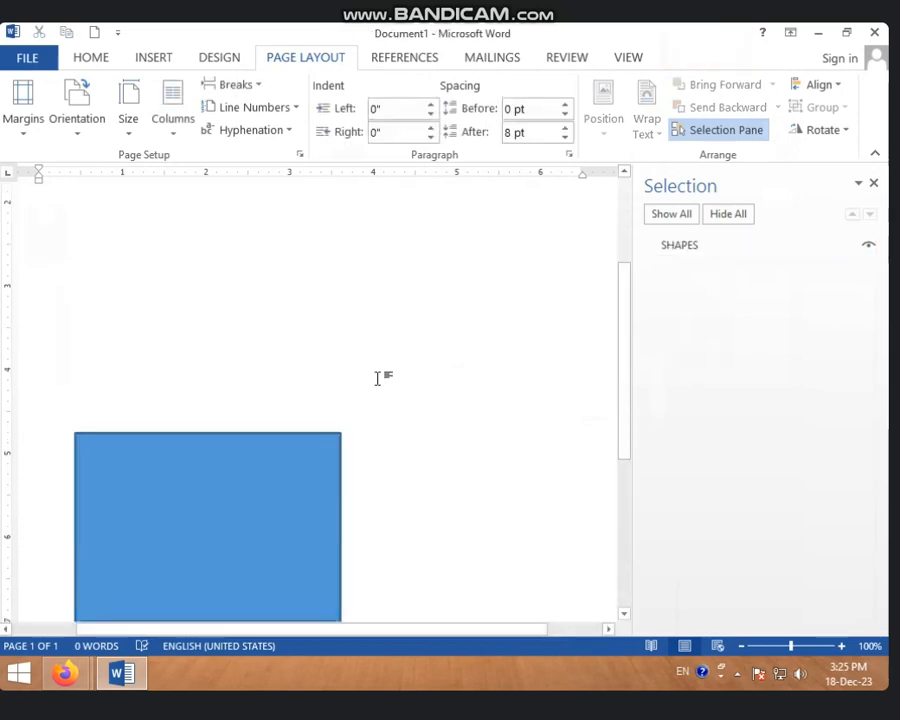
{"action": "scroll", "coordinate": [366, 404], "scroll_direction": "up", "scroll_amount": 3}
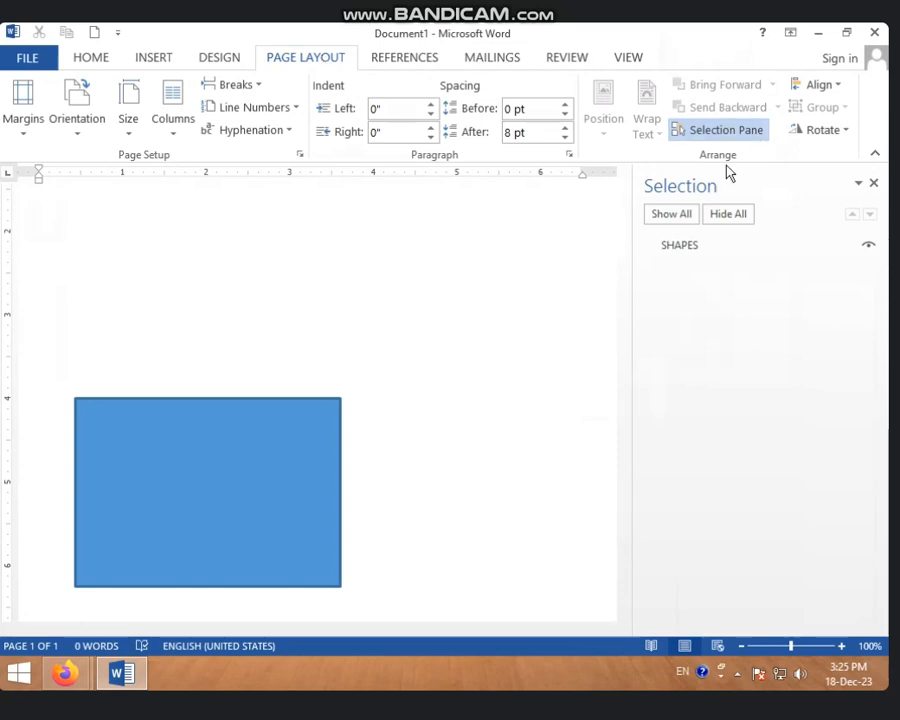
{"action": "left_click", "coordinate": [837, 88]}
{"action": "left_click", "coordinate": [837, 88]}
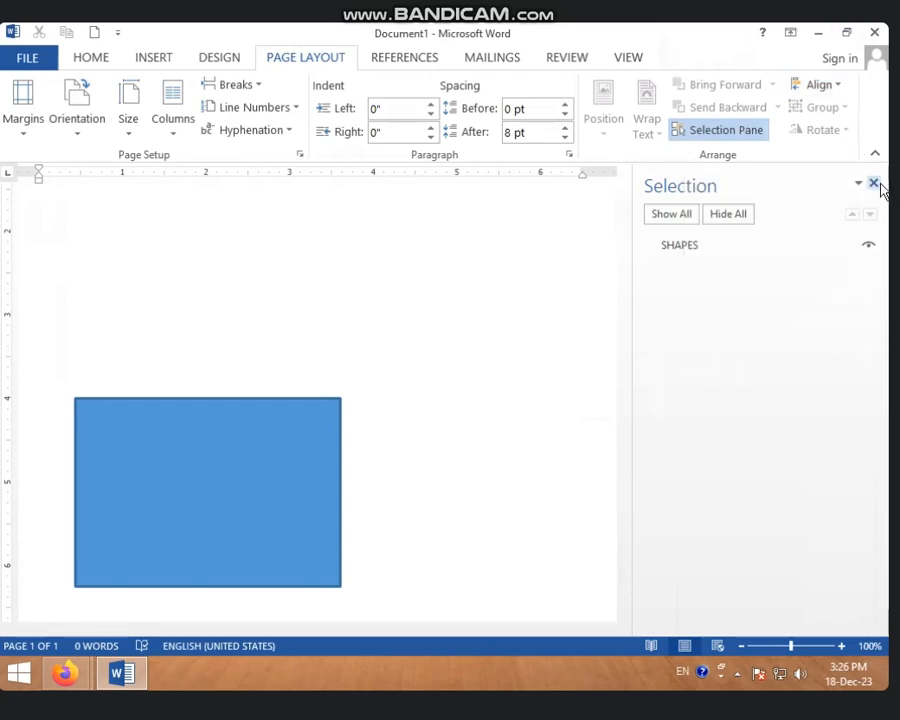
{"action": "left_click", "coordinate": [874, 184]}
{"action": "left_click_drag", "start_coordinate": [412, 474], "coordinate": [551, 374]}
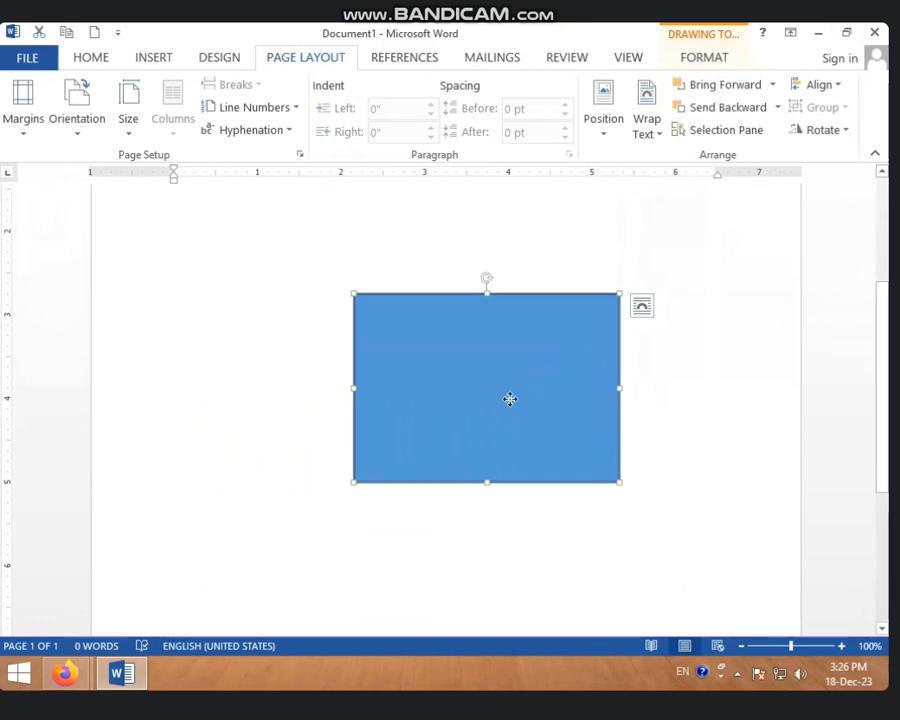
{"action": "left_click_drag", "start_coordinate": [510, 399], "coordinate": [489, 384]}
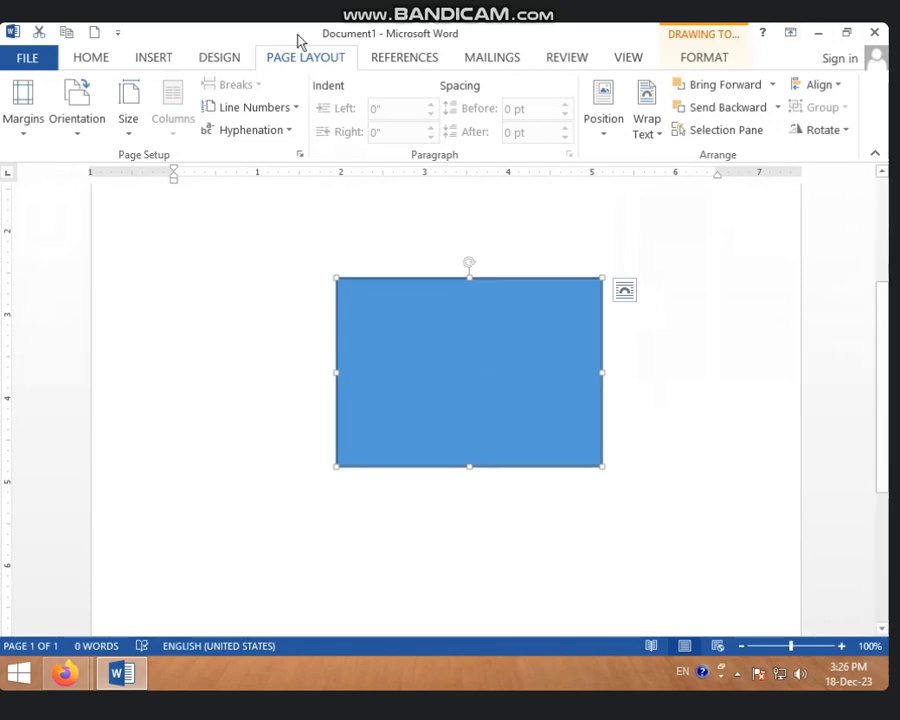
Insert the LOGO picture from the 3 TO 4 PHOTOSHOP folder on drive E.
{"action": "left_click", "coordinate": [142, 68]}
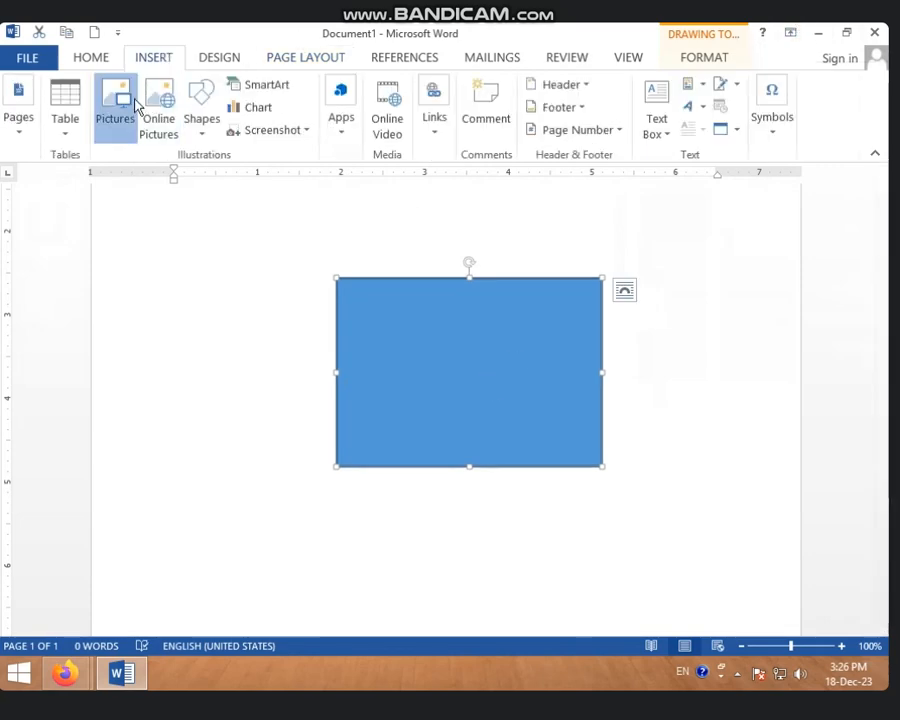
{"action": "left_click", "coordinate": [128, 104]}
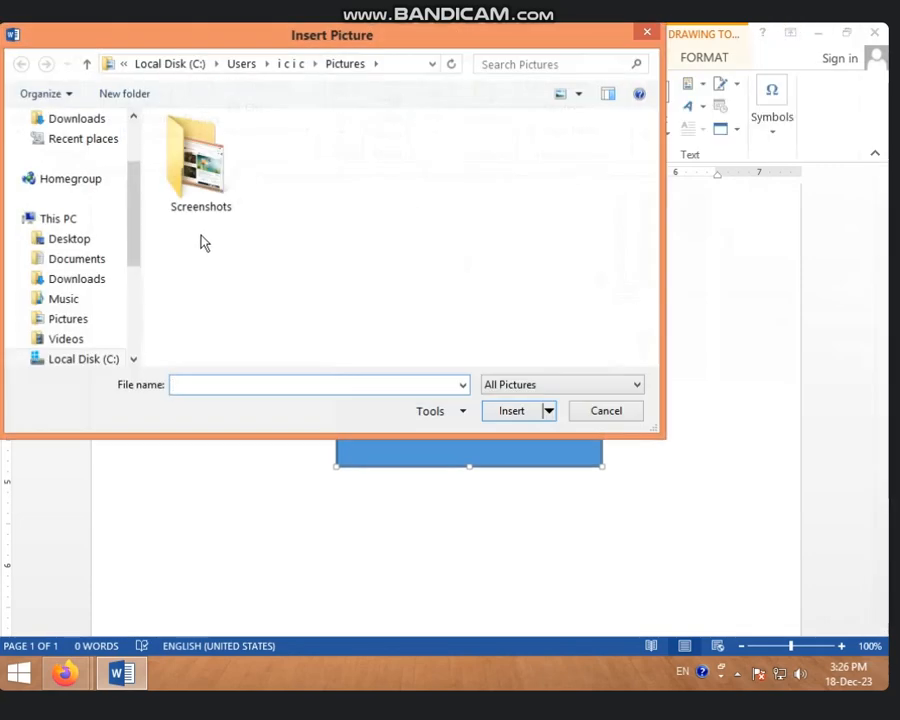
{"action": "left_click", "coordinate": [101, 361]}
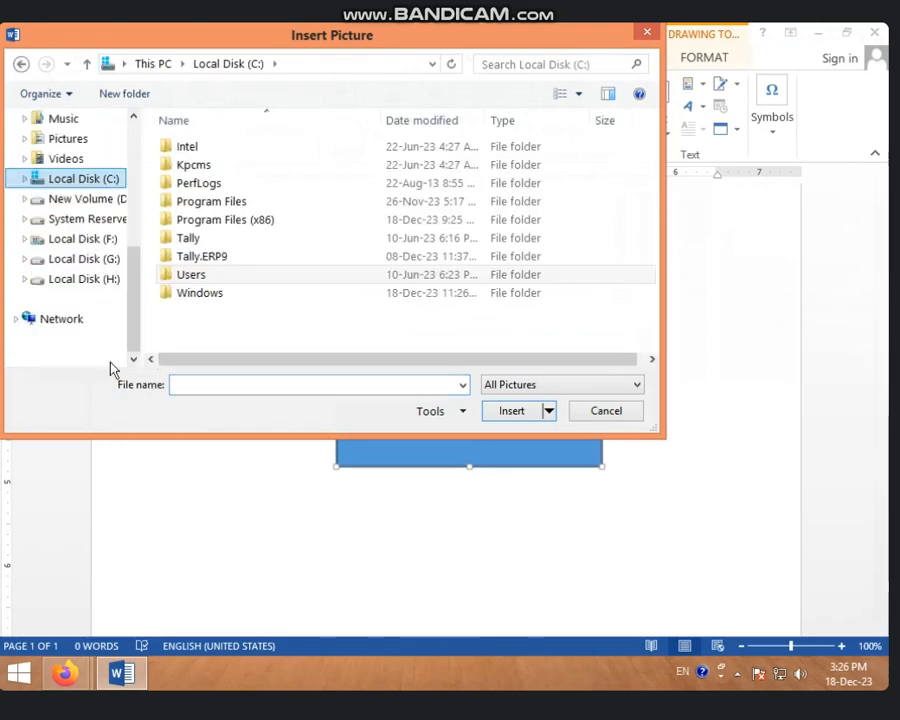
{"action": "left_click", "coordinate": [92, 219]}
{"action": "left_click", "coordinate": [284, 197]}
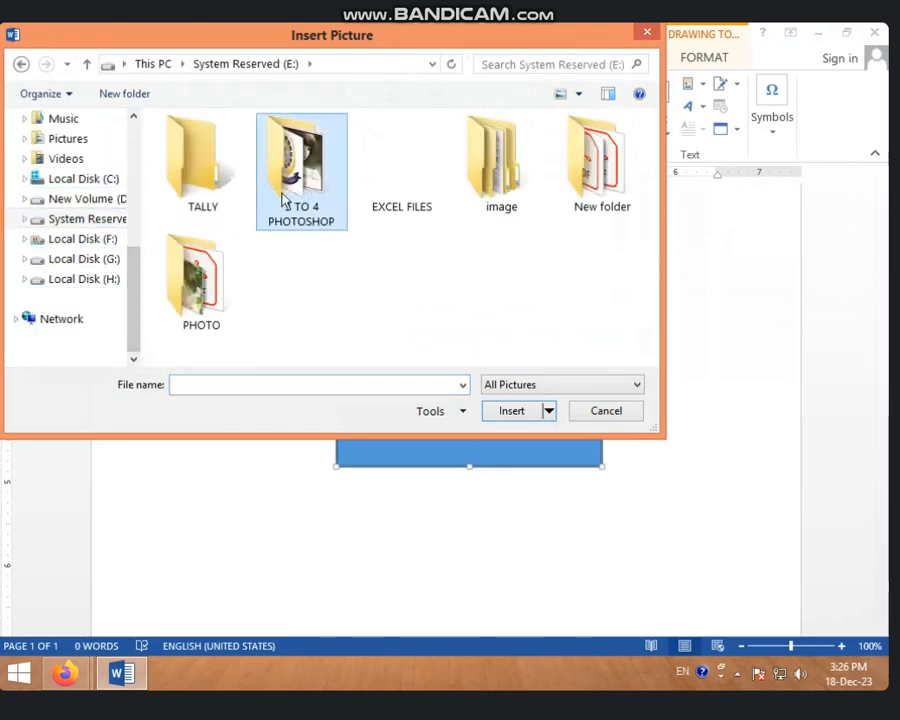
{"action": "double_click", "coordinate": [287, 192]}
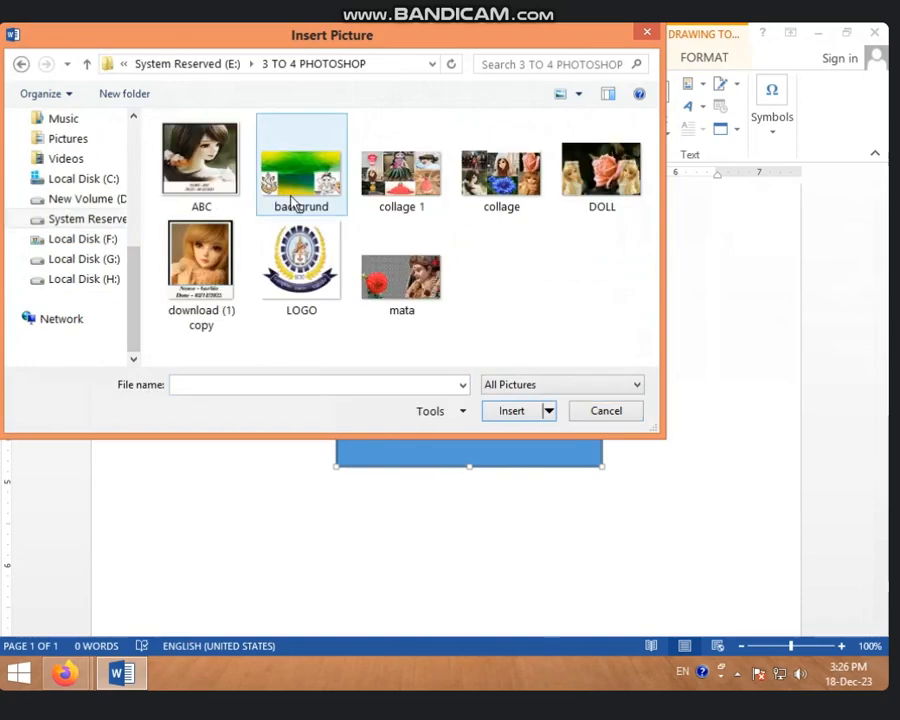
{"action": "left_click", "coordinate": [301, 262]}
{"action": "left_click", "coordinate": [511, 412]}
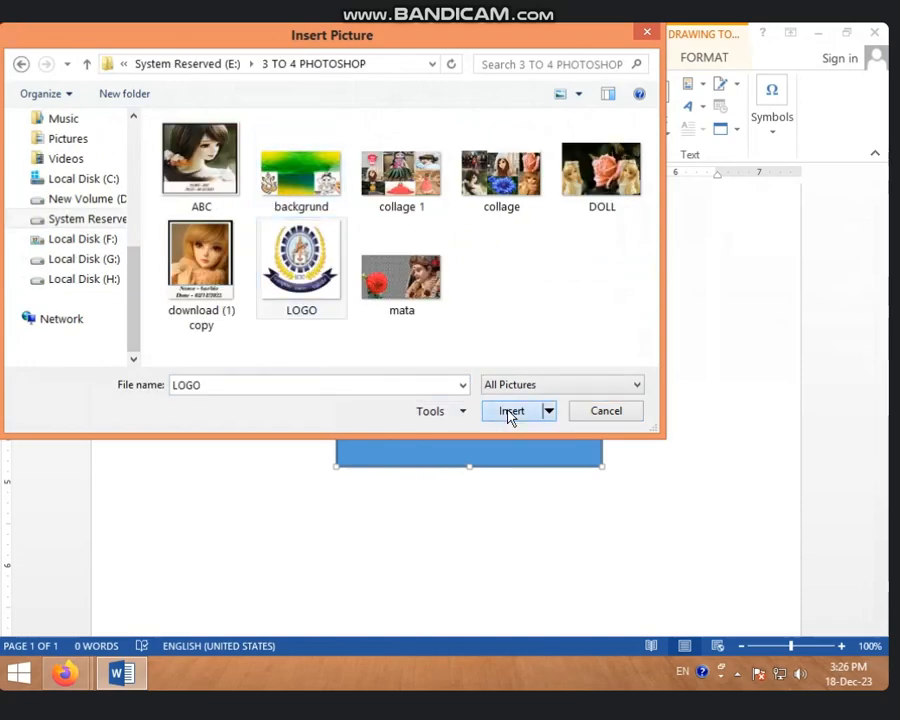
Move the rectangle to the upper-left part of the page and set the logo's text wrapping to In Front of Text.
{"action": "left_click_drag", "start_coordinate": [466, 521], "coordinate": [235, 322]}
{"action": "left_click", "coordinate": [502, 386]}
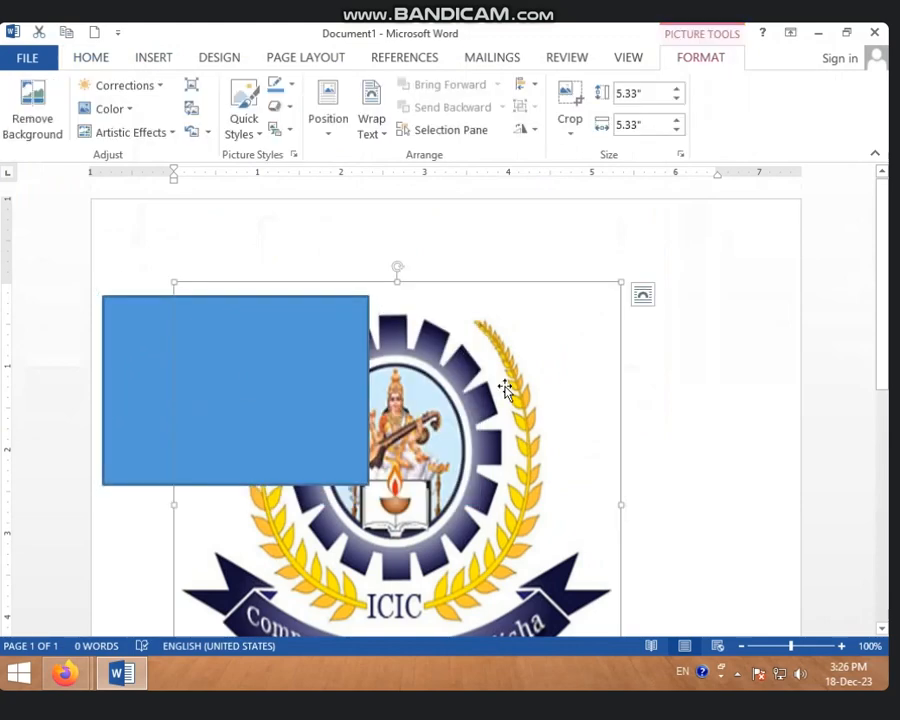
{"action": "left_click", "coordinate": [643, 297]}
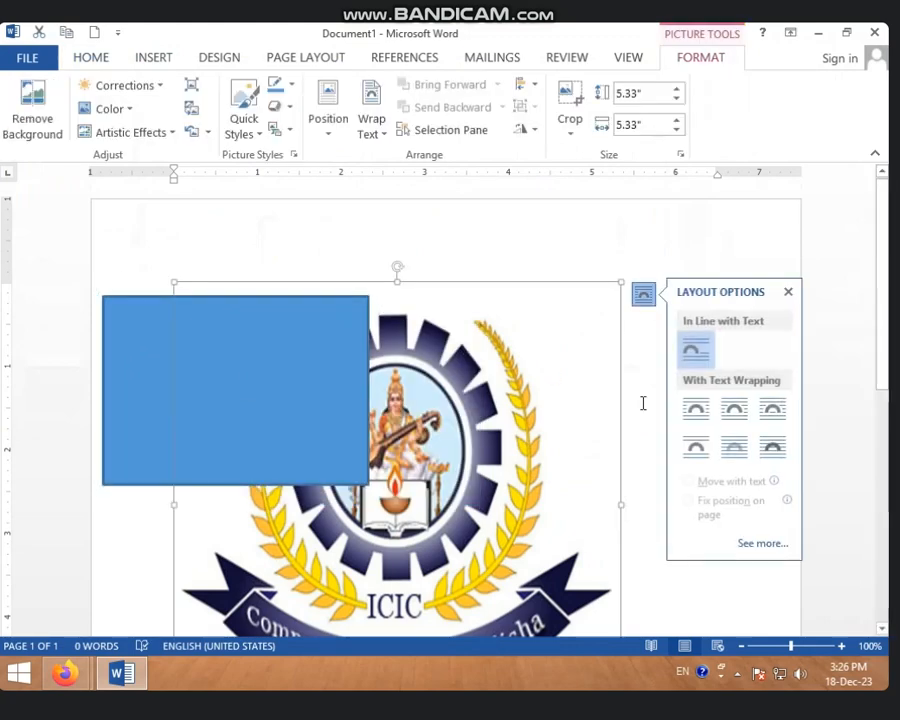
{"action": "left_click", "coordinate": [772, 447]}
Resize the logo to 1.14 by 1.14 inches in the rectangle's upper-left corner and place a copy in its upper-right corner.
{"action": "left_click_drag", "start_coordinate": [505, 434], "coordinate": [414, 392]}
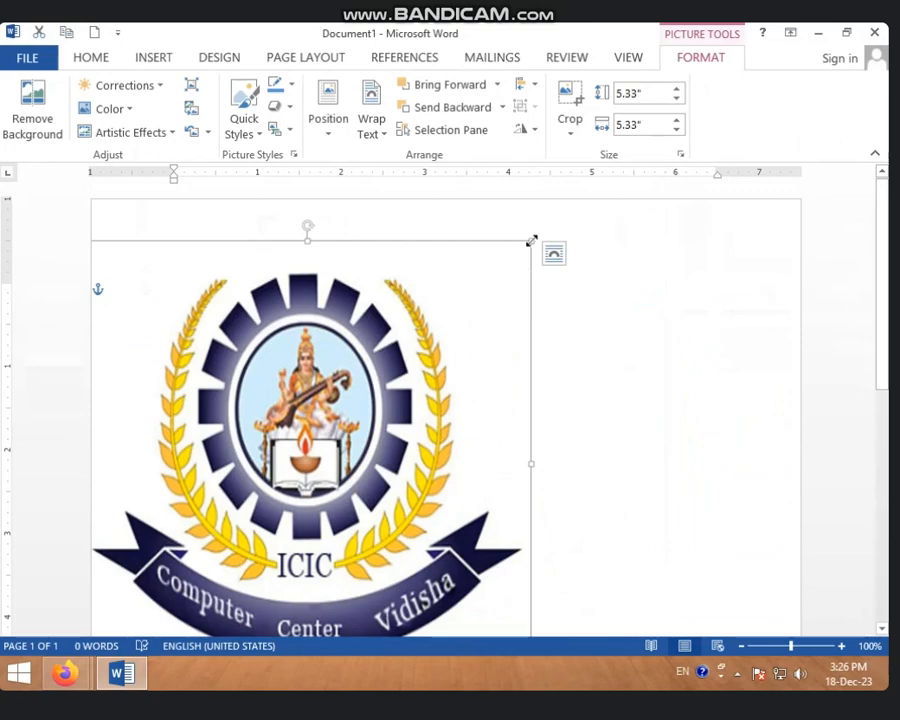
{"action": "left_click_drag", "start_coordinate": [531, 240], "coordinate": [155, 338]}
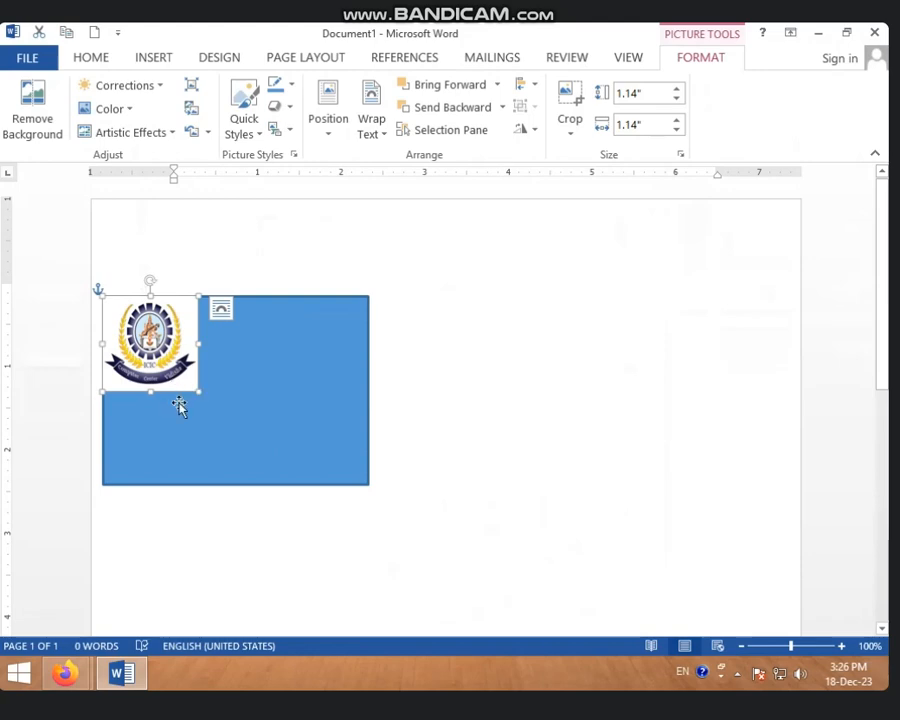
{"action": "left_click_drag", "start_coordinate": [165, 375], "coordinate": [318, 457]}
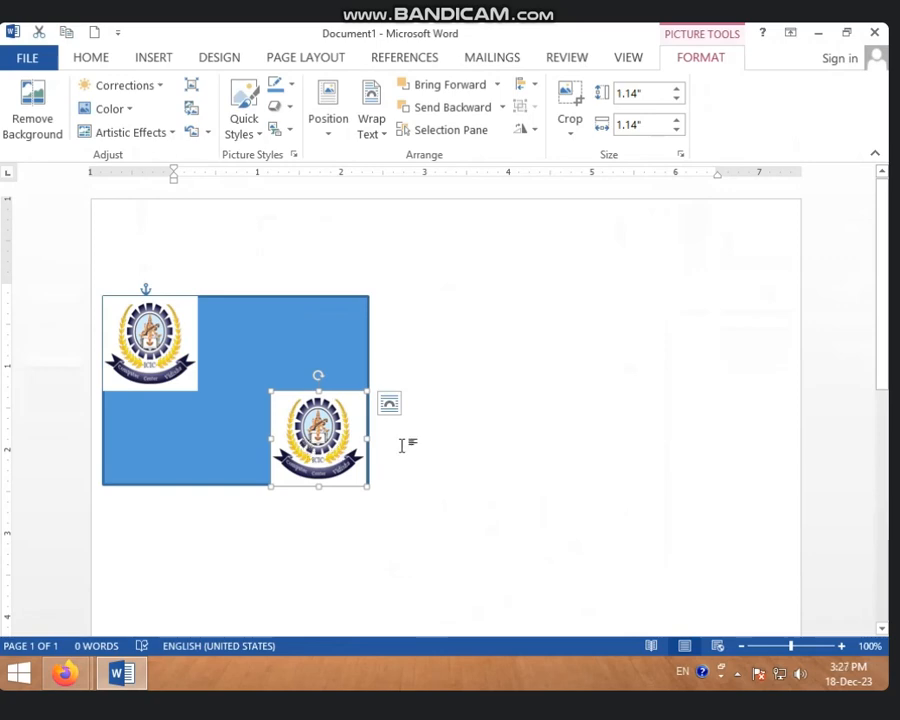
{"action": "left_click_drag", "start_coordinate": [318, 458], "coordinate": [318, 364]}
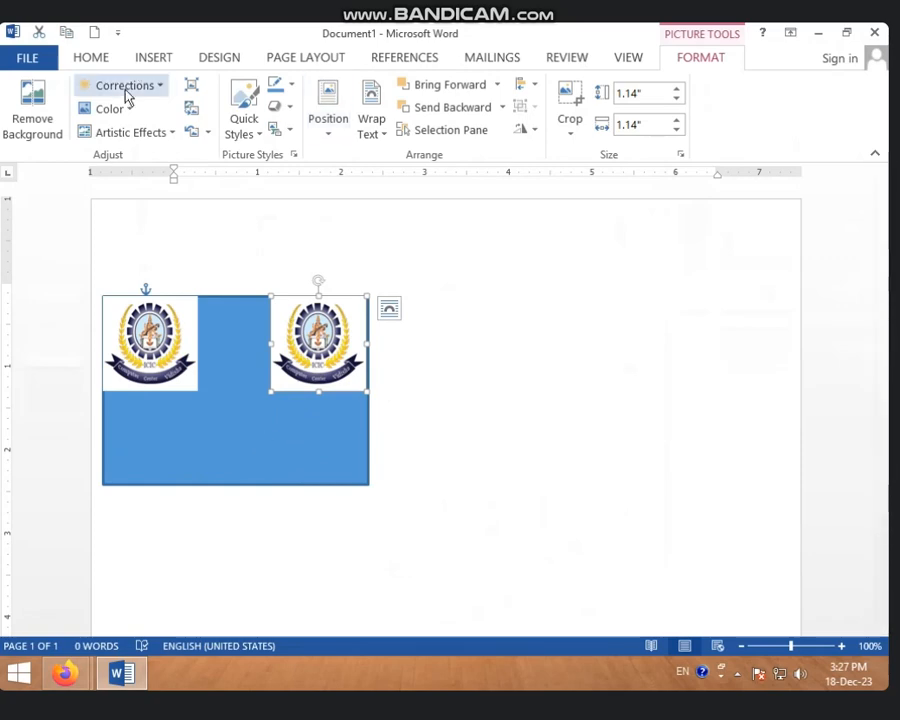
Insert WordArt in the black style with a blue shadow and place it across the rectangle's lower half, below the logos.
{"action": "left_click", "coordinate": [155, 60]}
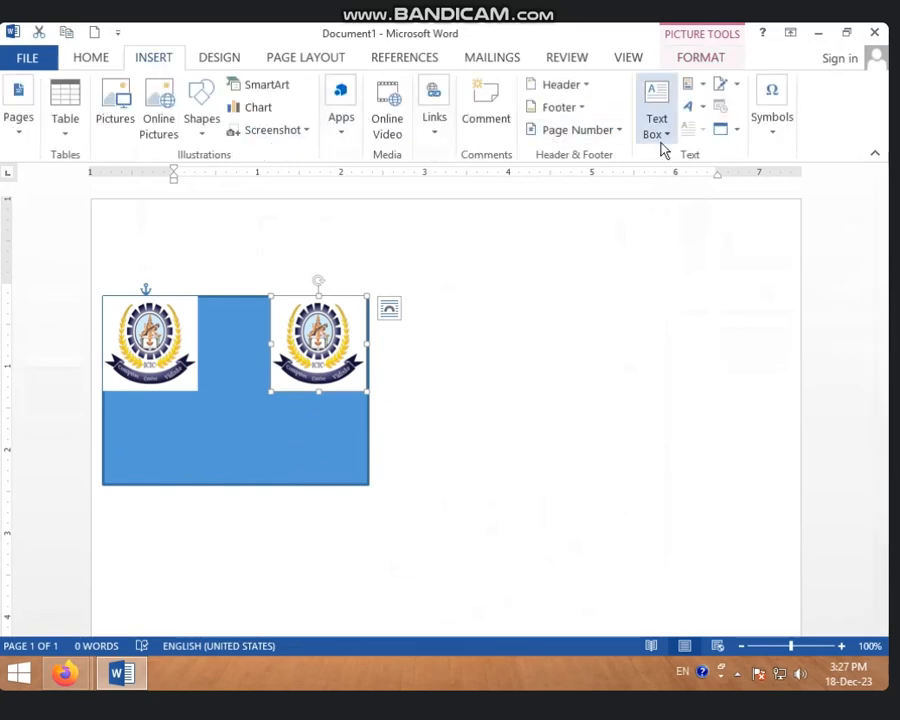
{"action": "left_click", "coordinate": [690, 108]}
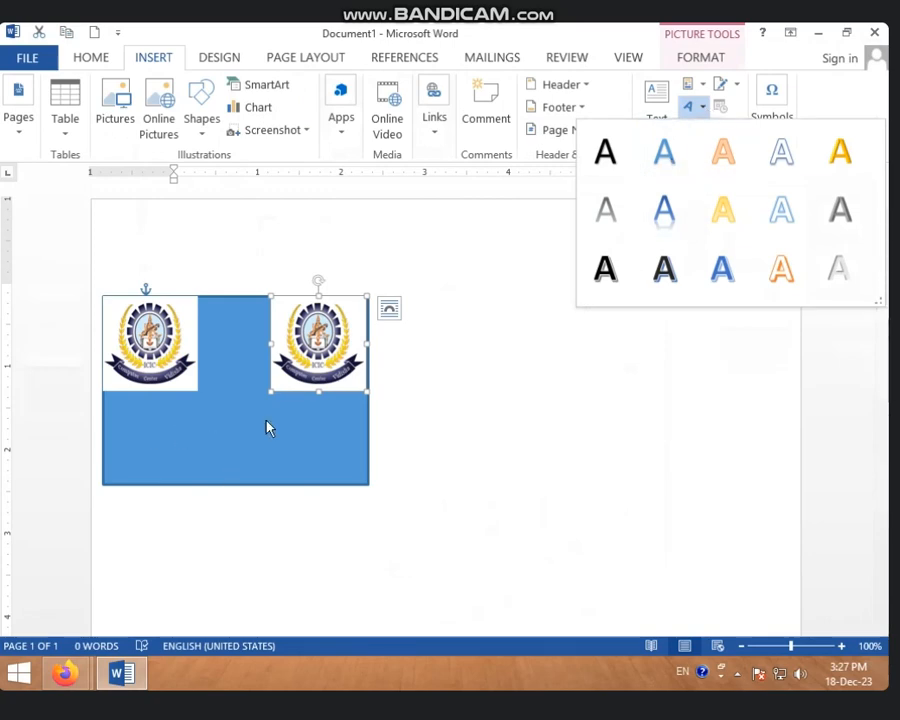
{"action": "left_click", "coordinate": [664, 268]}
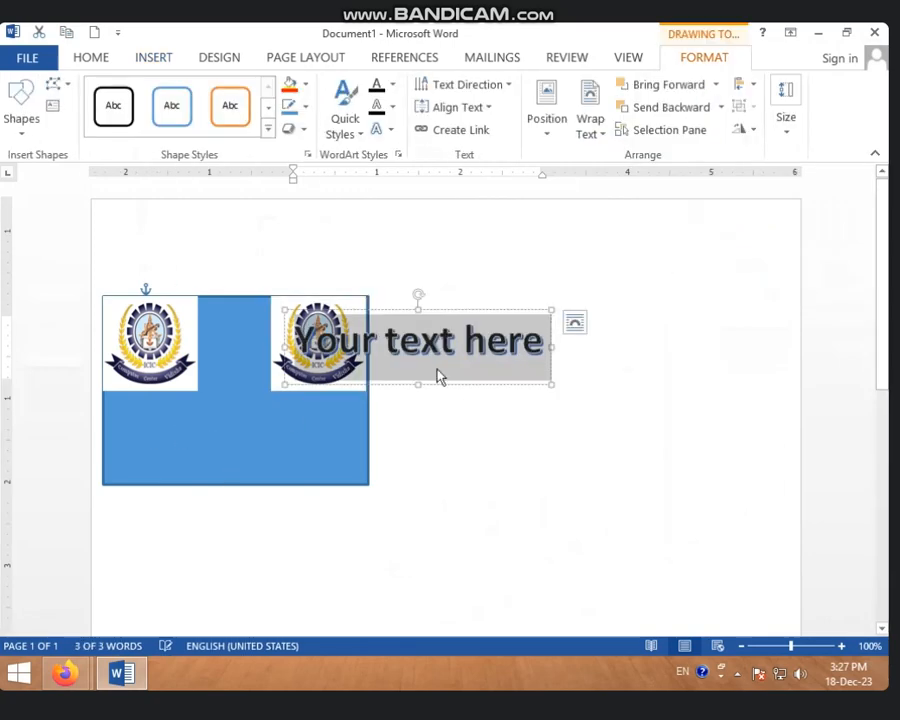
{"action": "left_click_drag", "start_coordinate": [470, 311], "coordinate": [283, 404]}
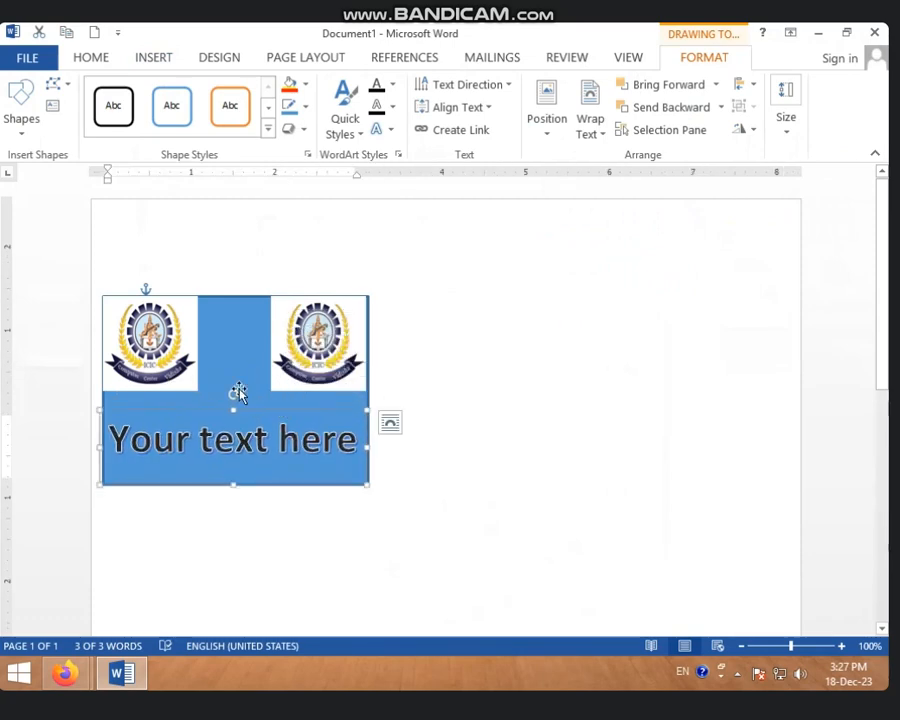
{"action": "left_click", "coordinate": [186, 365]}
{"action": "left_click", "coordinate": [273, 354]}
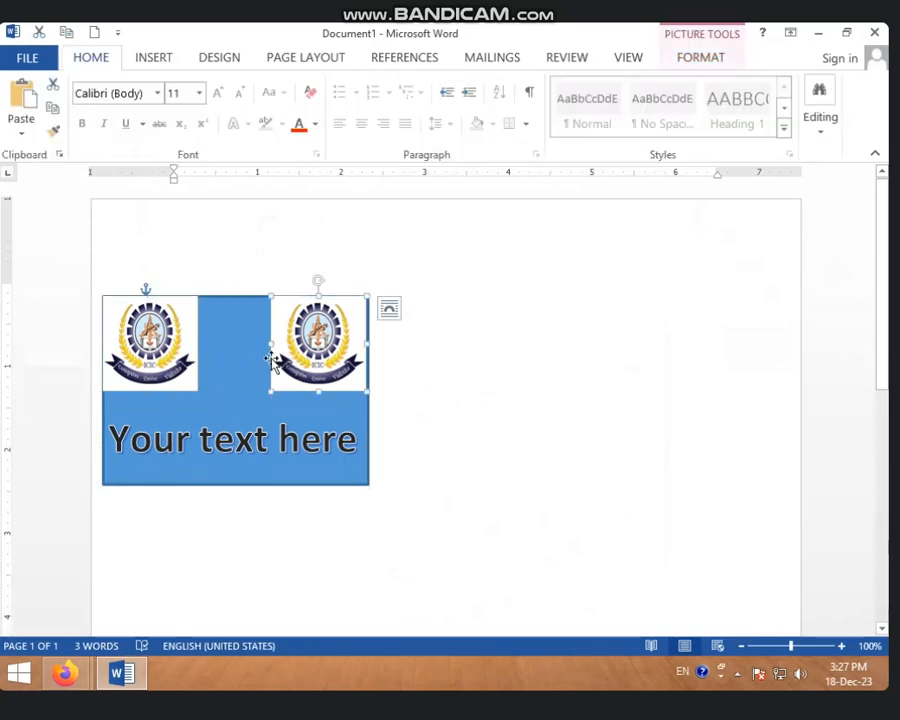
{"action": "left_click", "coordinate": [155, 368]}
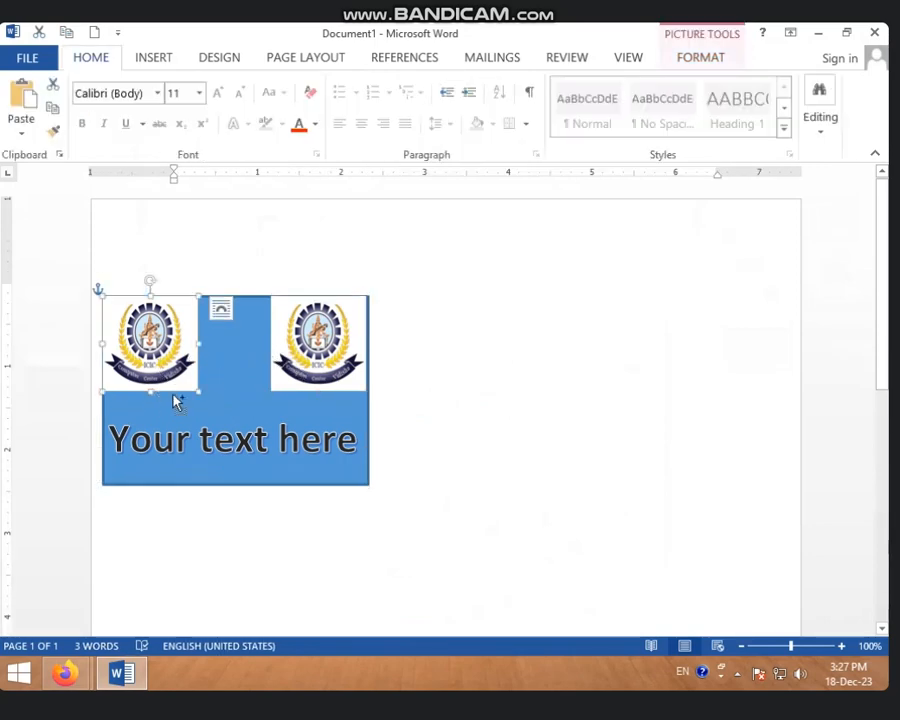
{"action": "left_click", "coordinate": [248, 355], "text": "shift"}
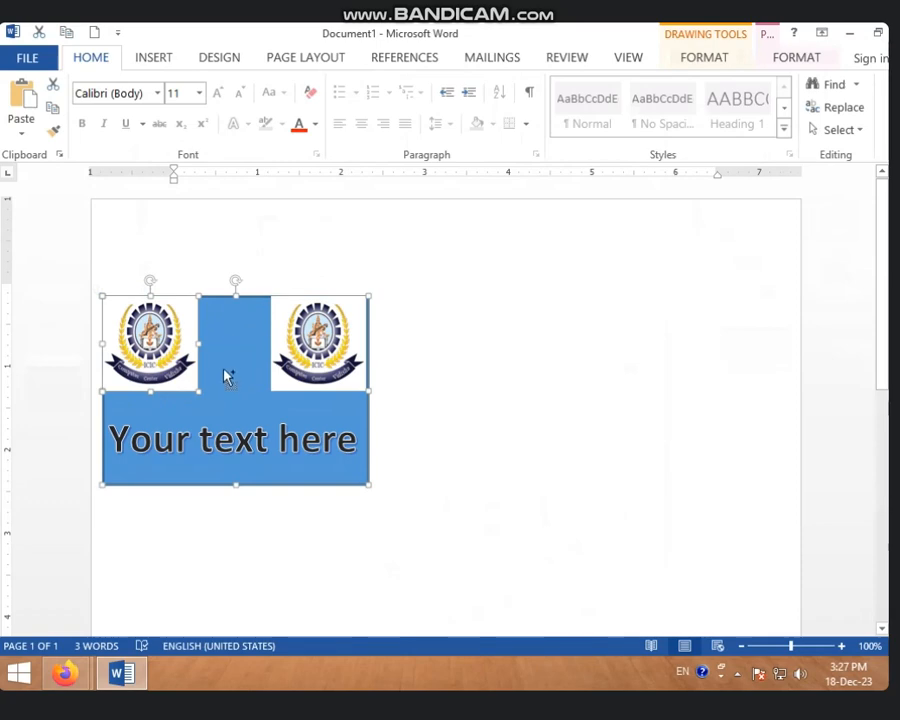
{"action": "left_click", "coordinate": [313, 370], "text": "shift"}
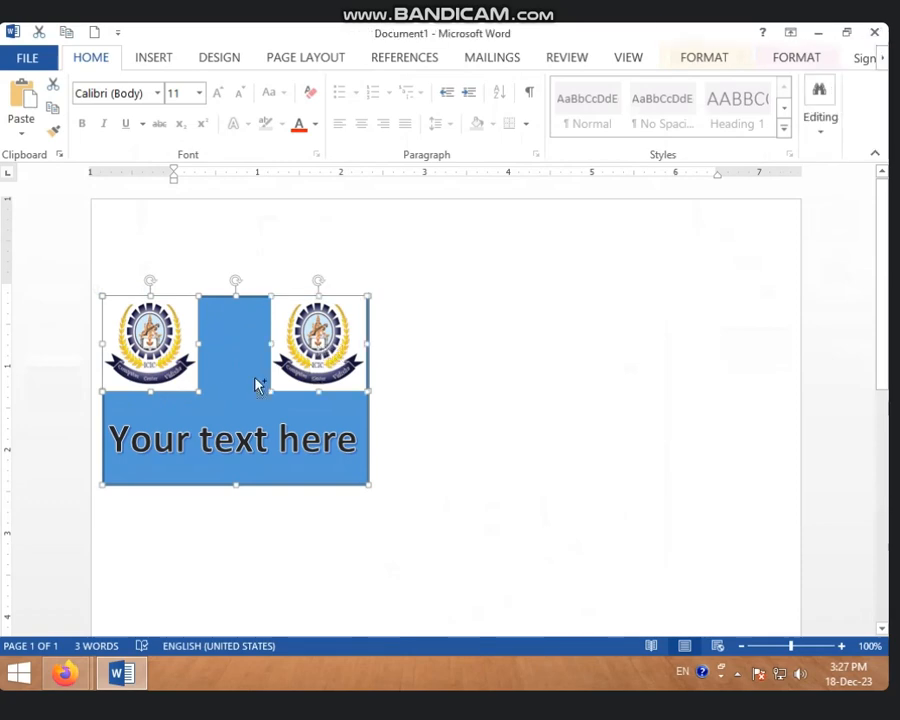
Select the WordArt and both logos together without the rectangle, and show the picture formatting options.
{"action": "left_click", "coordinate": [205, 424]}
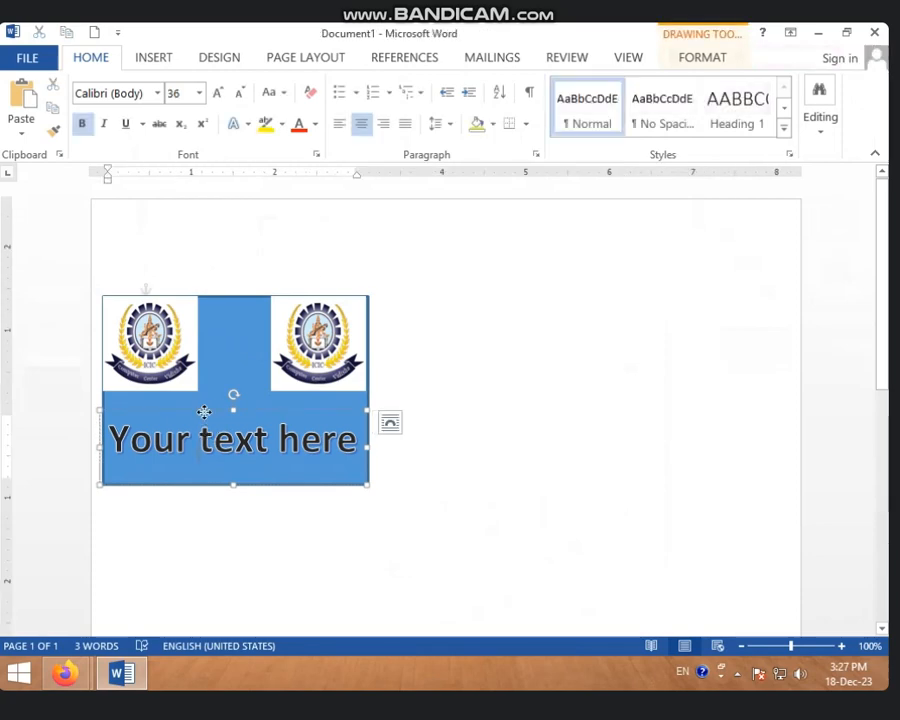
{"action": "left_click", "coordinate": [167, 377], "text": "shift"}
{"action": "left_click", "coordinate": [258, 358], "text": "shift"}
{"action": "left_click", "coordinate": [293, 350], "text": "shift"}
{"action": "left_click", "coordinate": [238, 364], "text": "shift"}
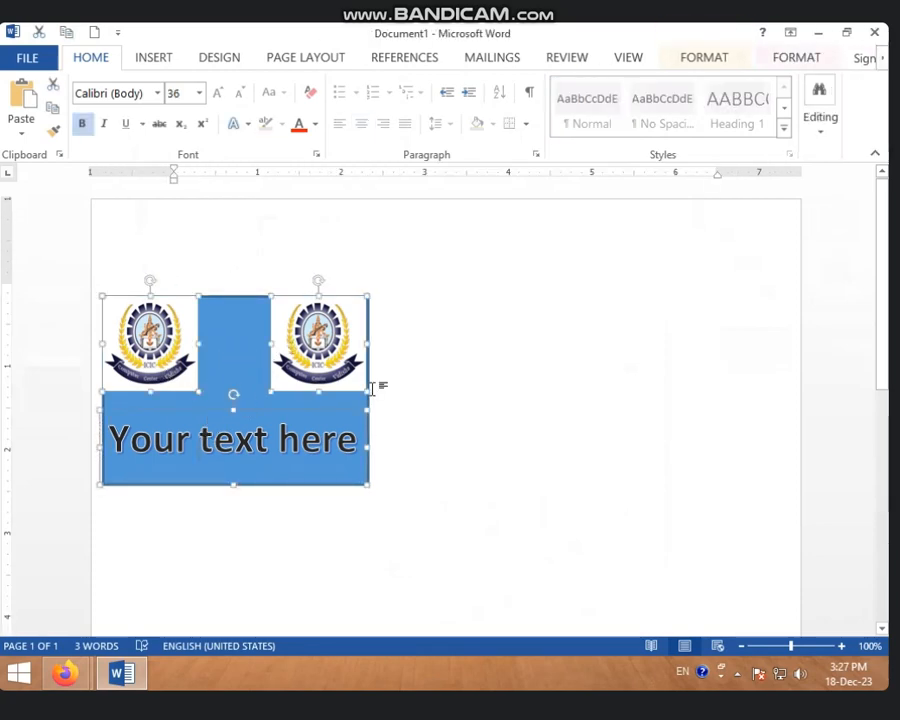
{"action": "left_click", "coordinate": [795, 63]}
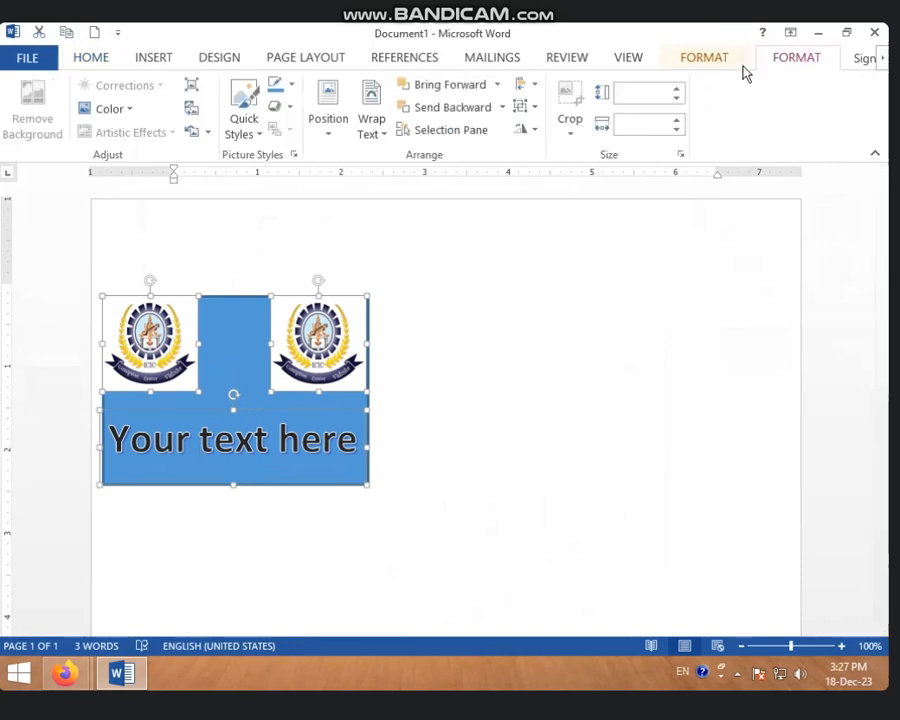